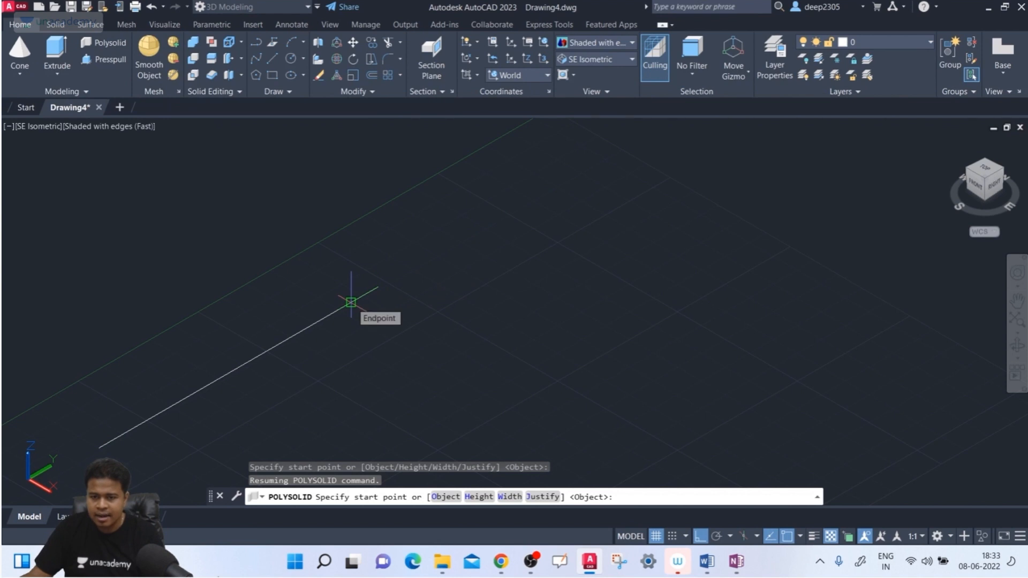
# Step: Draw a polysolid wall of five perpendicular segments starting from the line's far endpoint
pyautogui.click(351, 302)
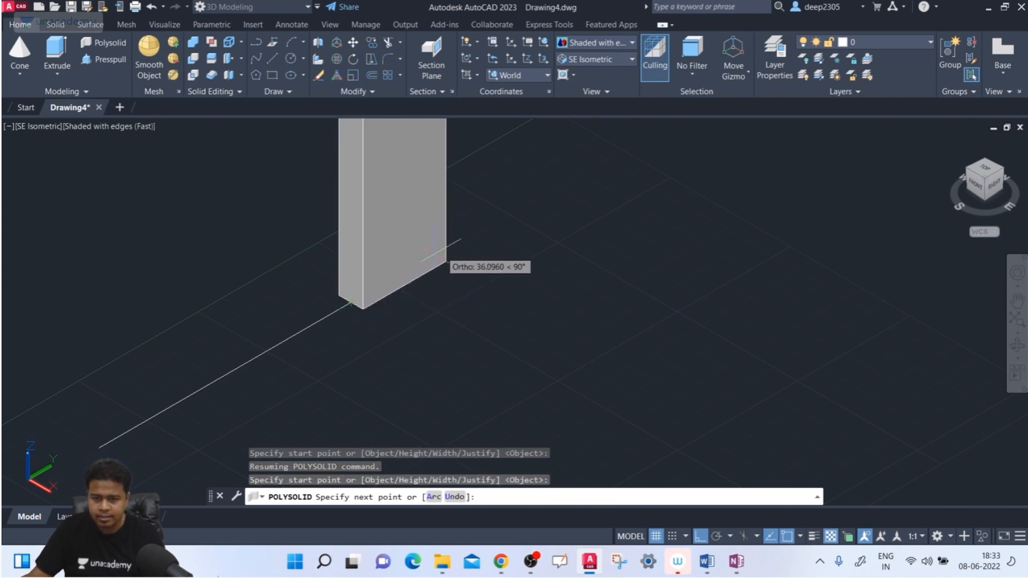
pyautogui.scroll(-5, 524, 211)
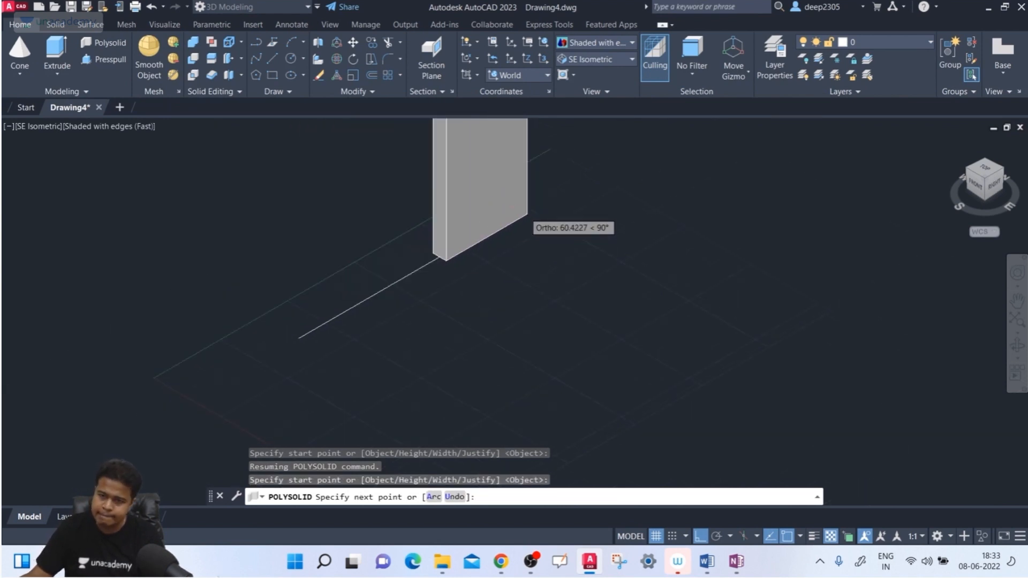
pyautogui.moveTo(523, 212); pyautogui.dragTo(416, 279, button='middle')
pyautogui.click(549, 226)
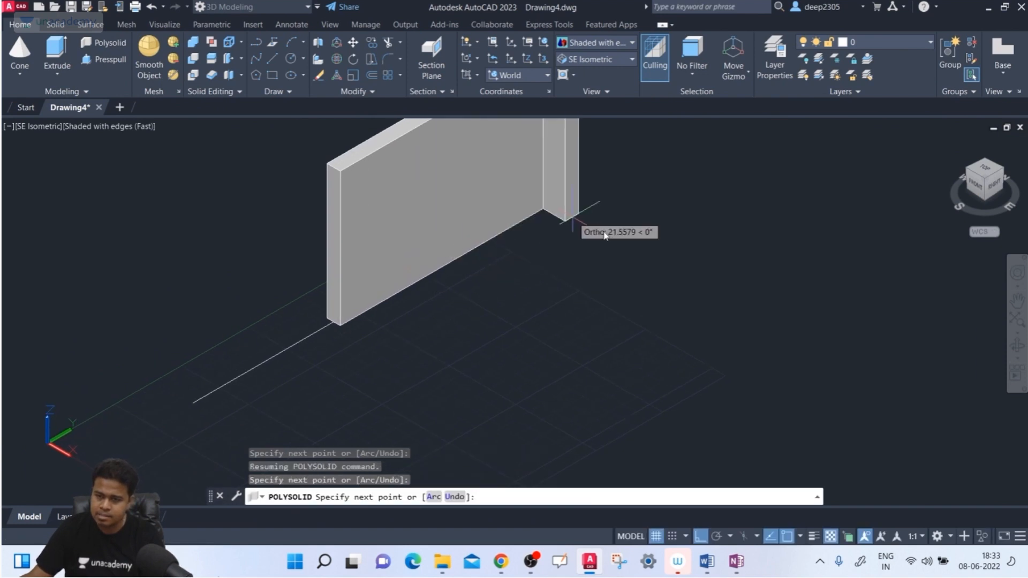
pyautogui.click(771, 329)
pyautogui.click(605, 418)
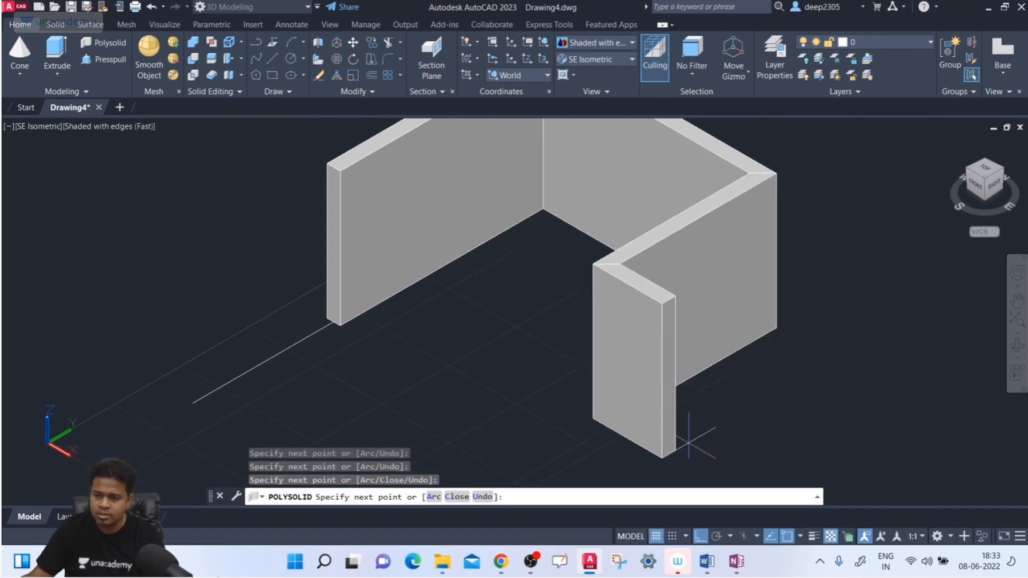
pyautogui.click(733, 480)
pyautogui.click(894, 395)
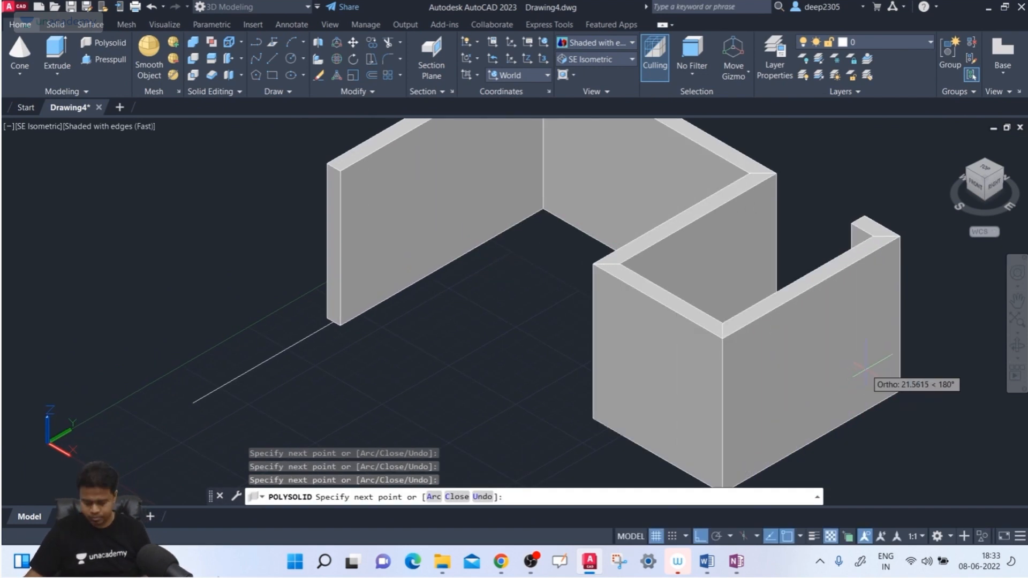
pyautogui.press('Return')
pyautogui.moveTo(851, 362); pyautogui.dragTo(803, 306, button='middle')
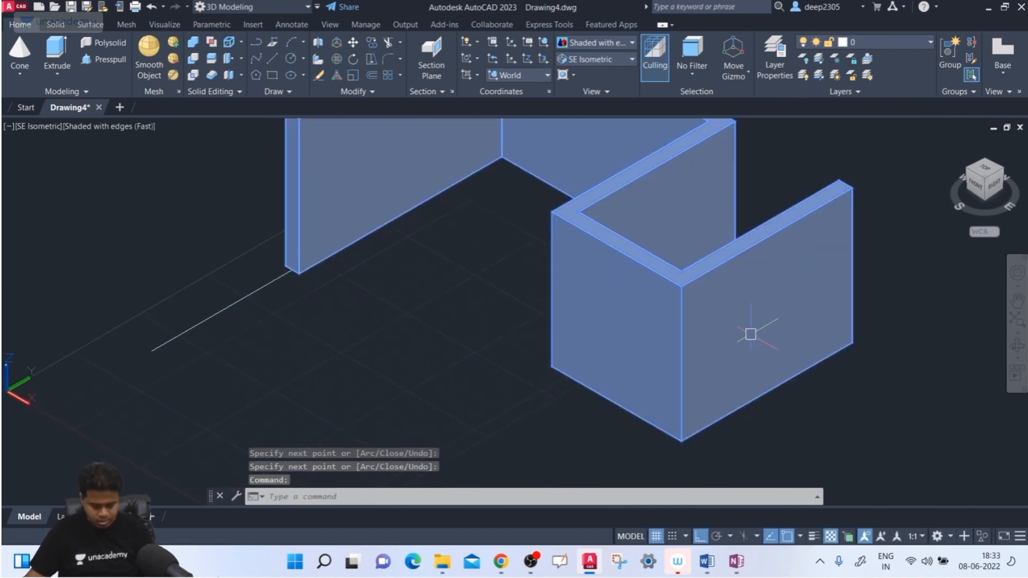
# Step: Draw a second polysolid with Center justification, running five perpendicular segments from the line's other, free endpoint
pyautogui.click(104, 43)
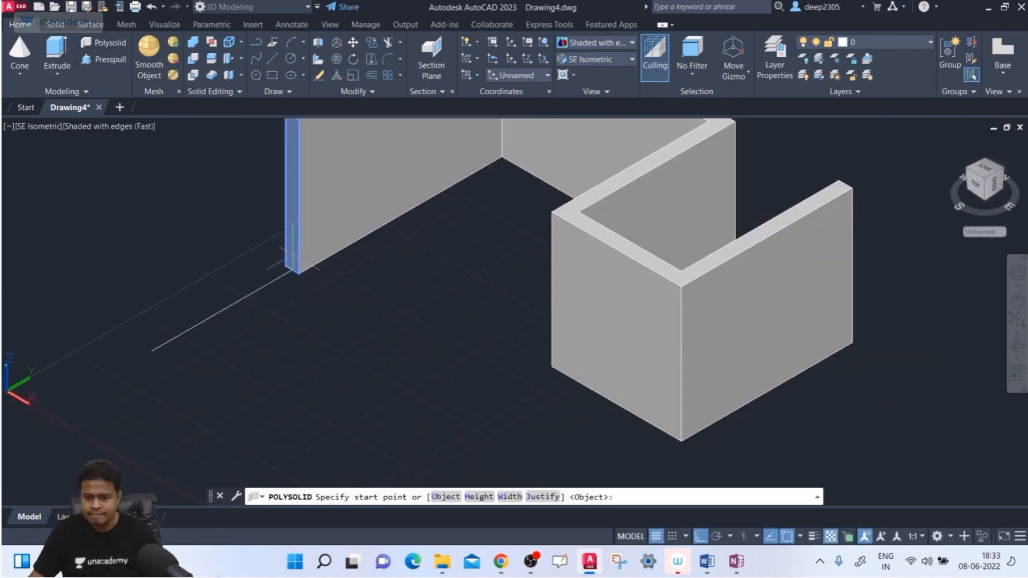
pyautogui.click(543, 497)
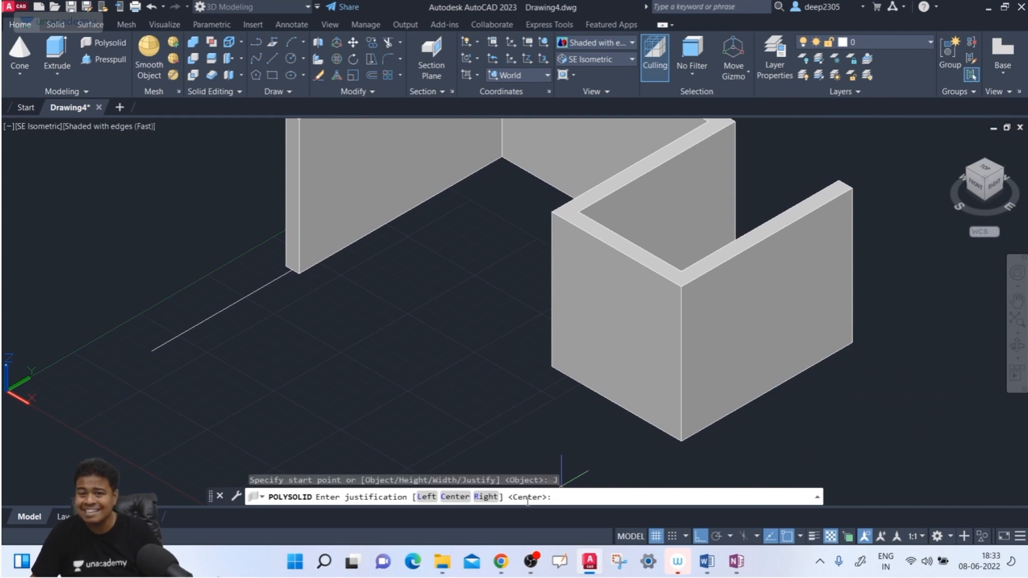
pyautogui.click(455, 496)
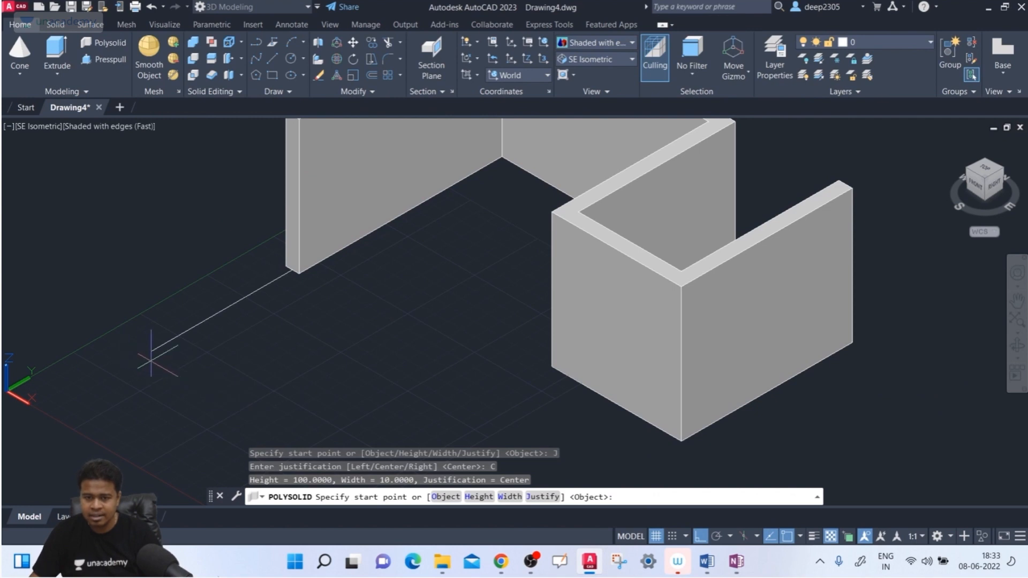
pyautogui.click(152, 352)
pyautogui.moveTo(86, 382); pyautogui.dragTo(256, 317, button='middle')
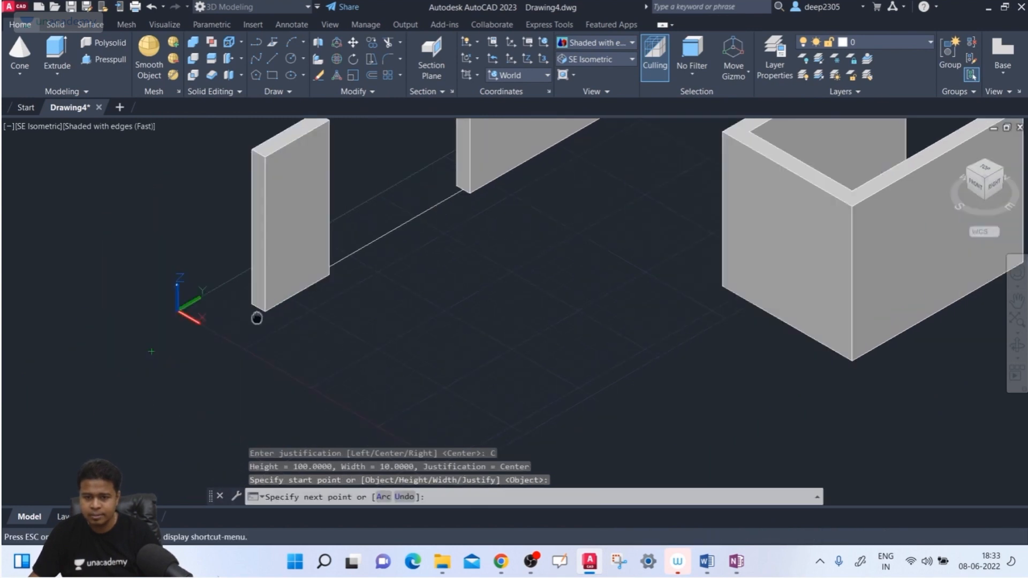
pyautogui.click(96, 396)
pyautogui.click(219, 439)
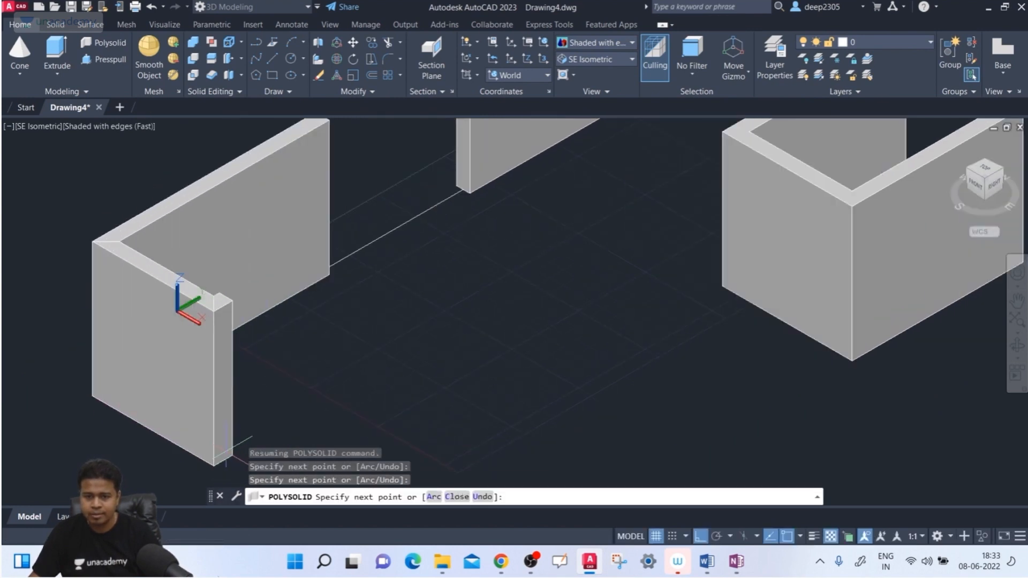
pyautogui.click(289, 393)
pyautogui.click(447, 468)
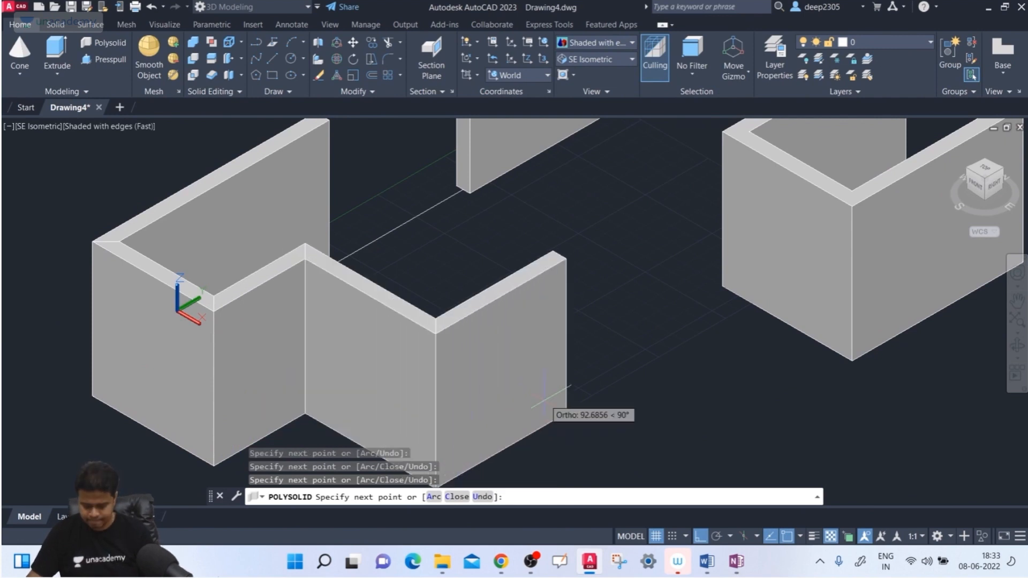
pyautogui.press('Return')
# Step: Examine how the line's endpoint sits relative to the width of the center-justified wall end
pyautogui.scroll(2, 459, 282)
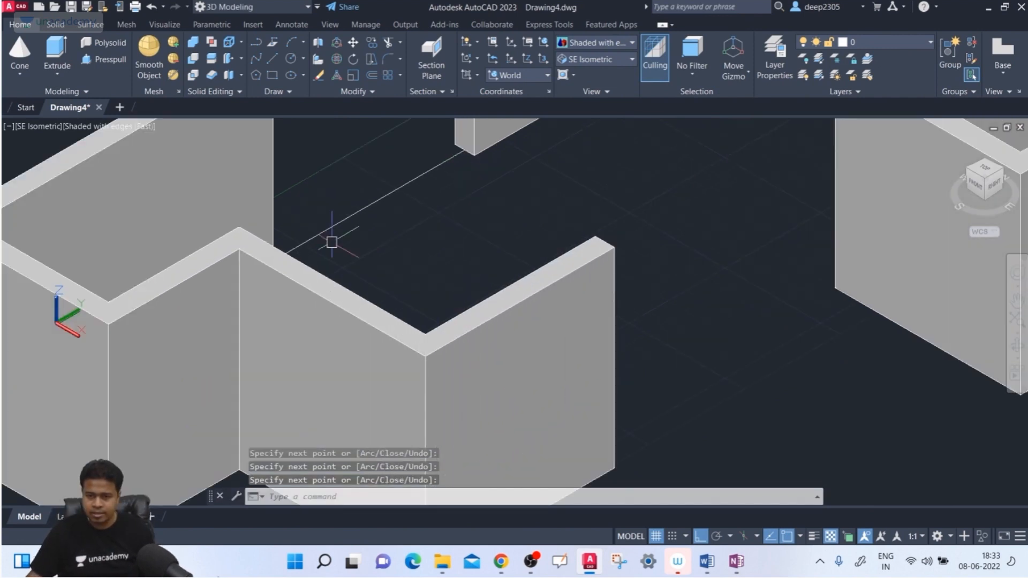
pyautogui.scroll(-3, 362, 264)
pyautogui.keyDown('shift'); pyautogui.moveTo(363, 264); pyautogui.dragTo(349, 290, button='middle'); pyautogui.keyUp('shift')
pyautogui.scroll(5, 437, 275)
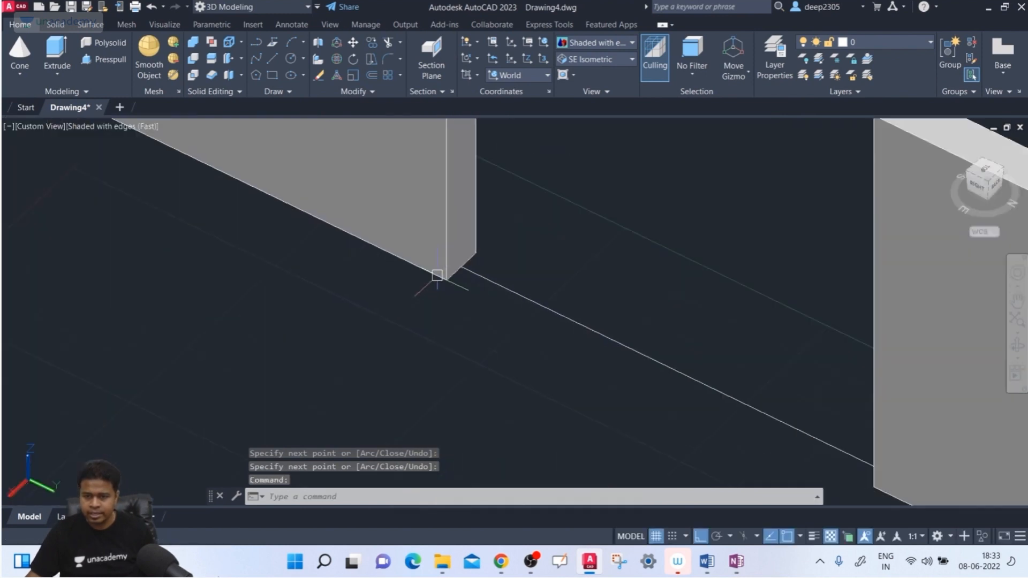
pyautogui.scroll(3, 460, 282)
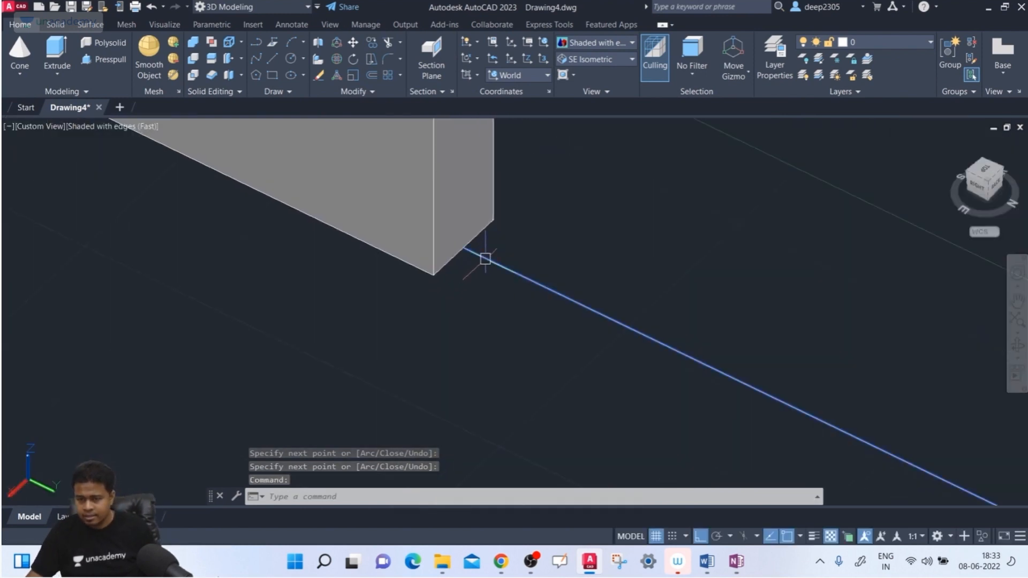
pyautogui.click(485, 259)
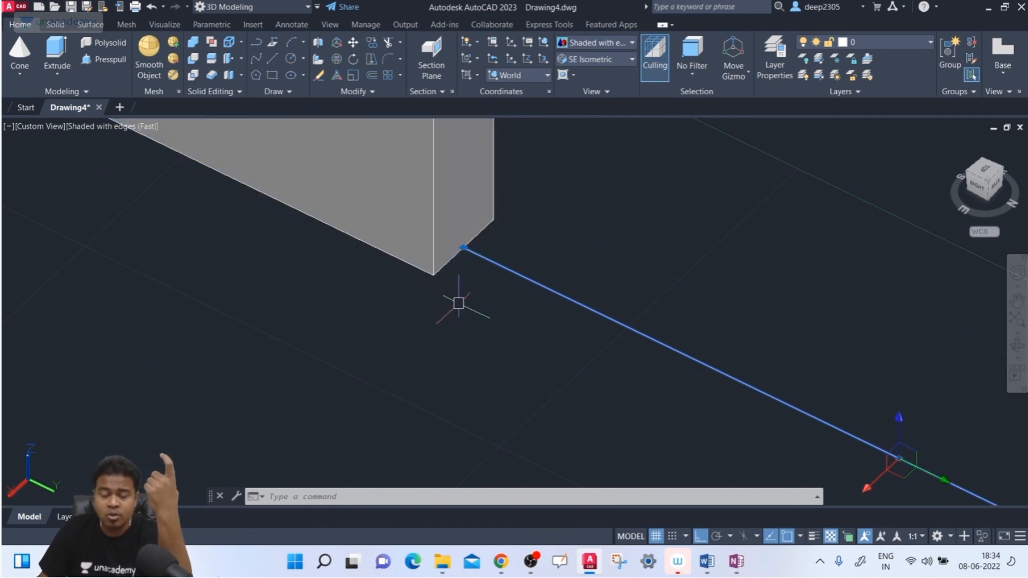
pyautogui.scroll(-4, 459, 303)
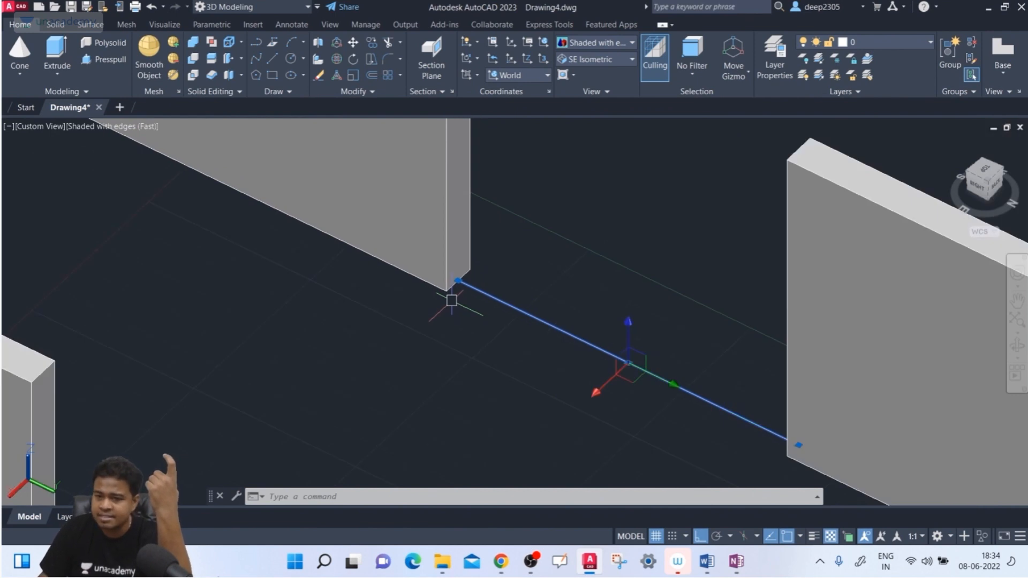
pyautogui.scroll(-5, 452, 300)
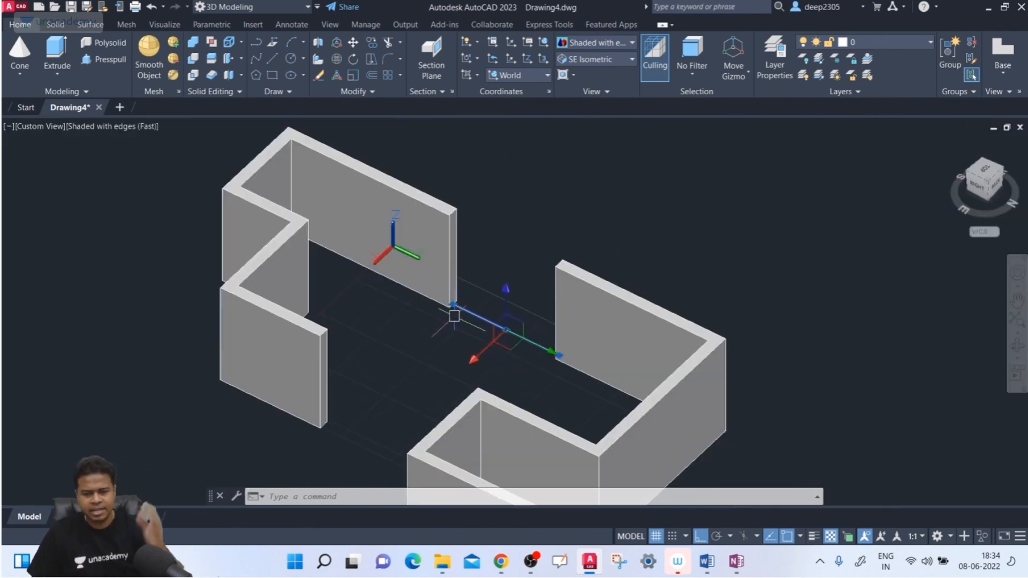
pyautogui.press('Escape')
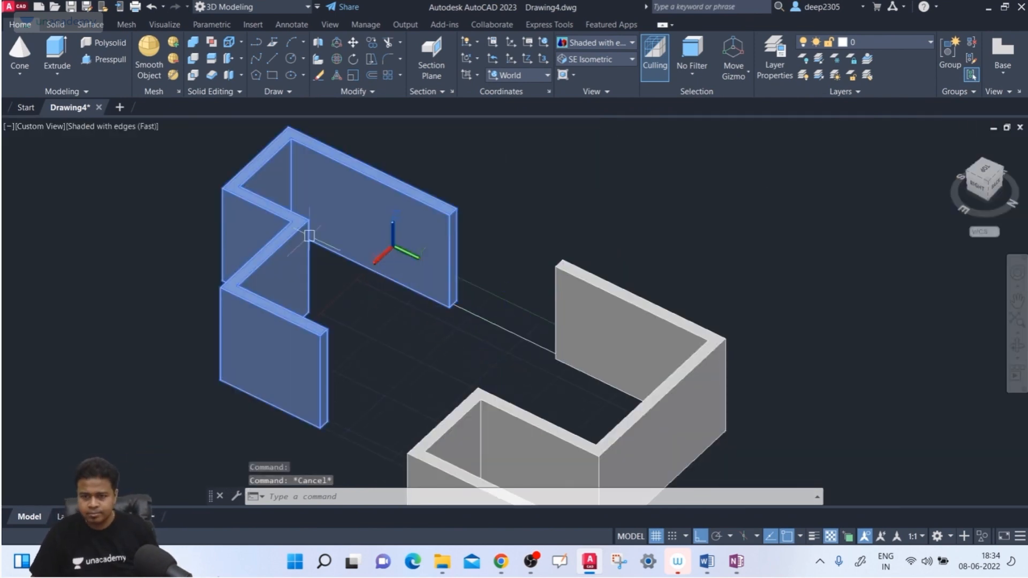
# Step: Delete the second, center-justified polysolid and start a new polysolid with Left justification
pyautogui.click(307, 213)
pyautogui.press('Delete')
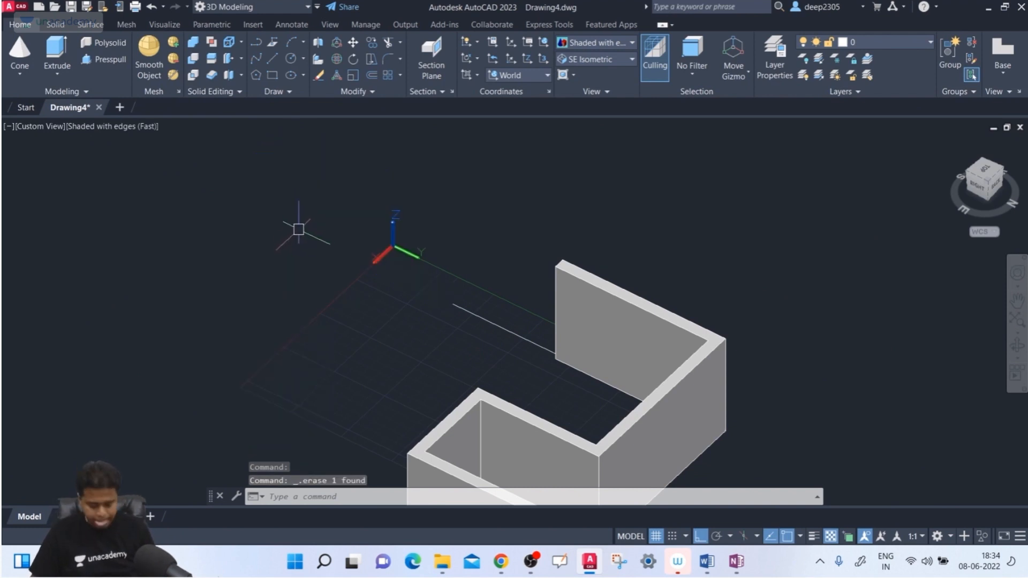
pyautogui.write('po')
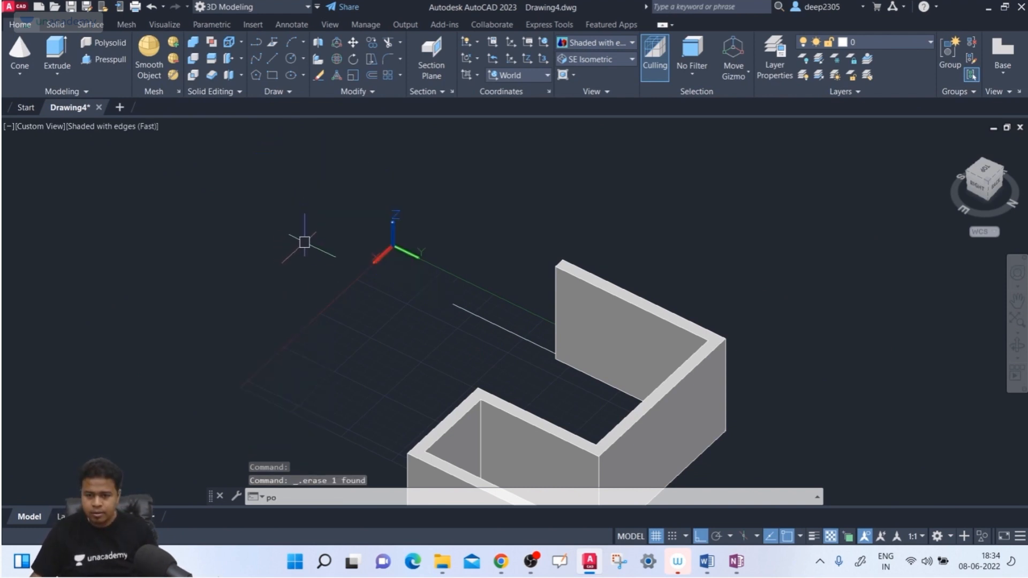
pyautogui.write('l')
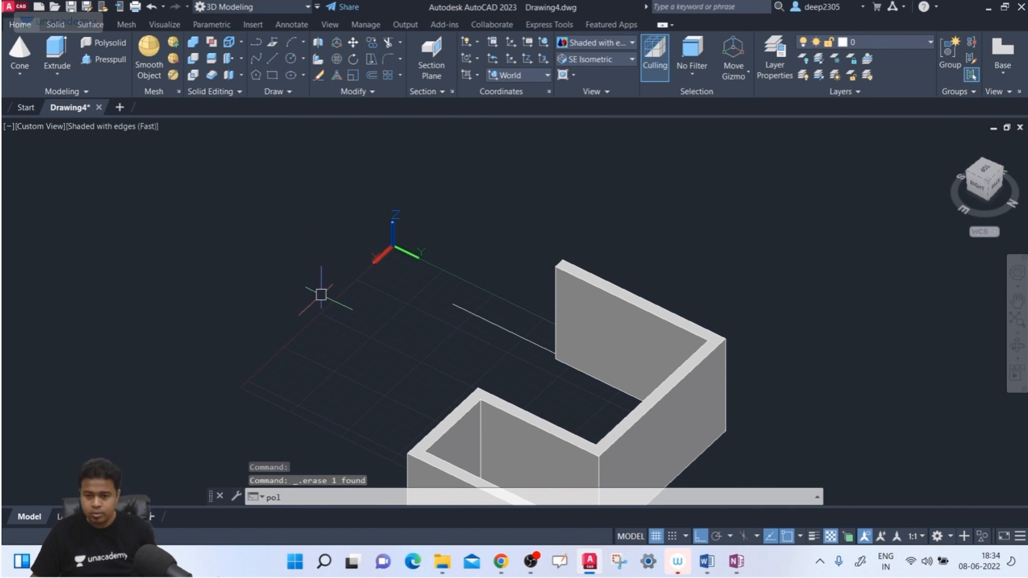
pyautogui.press('Return')
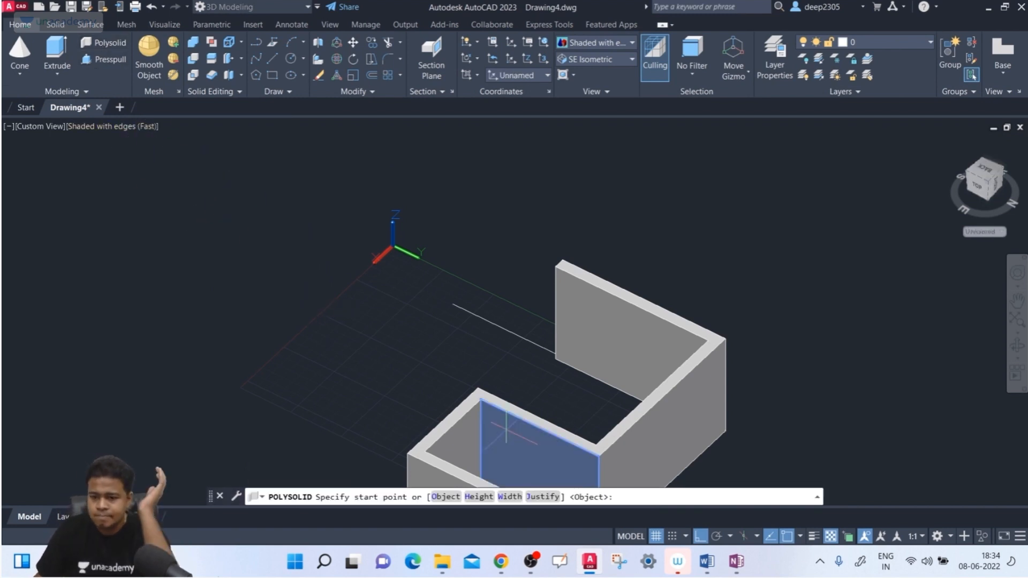
pyautogui.write('j')
pyautogui.press('Return')
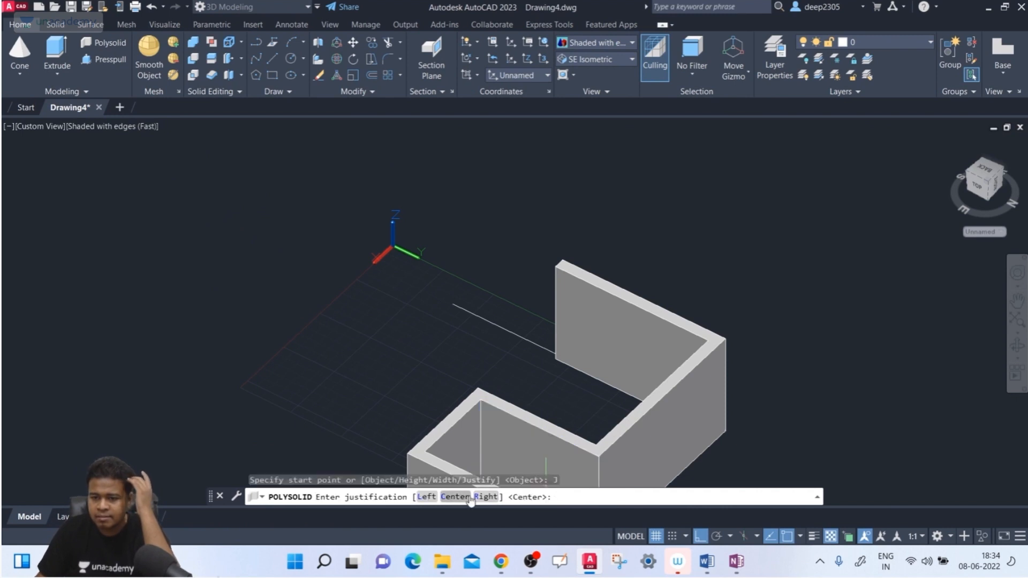
pyautogui.click(427, 496)
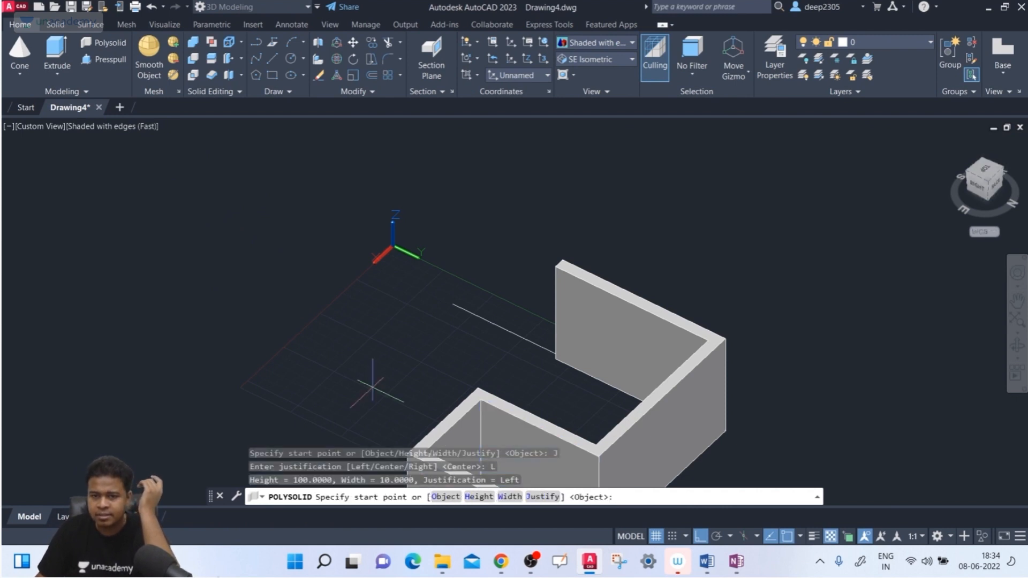
# Step: Draw the left-justified polysolid as connected perpendicular wall segments starting from the line's free endpoint
pyautogui.scroll(3, 441, 310)
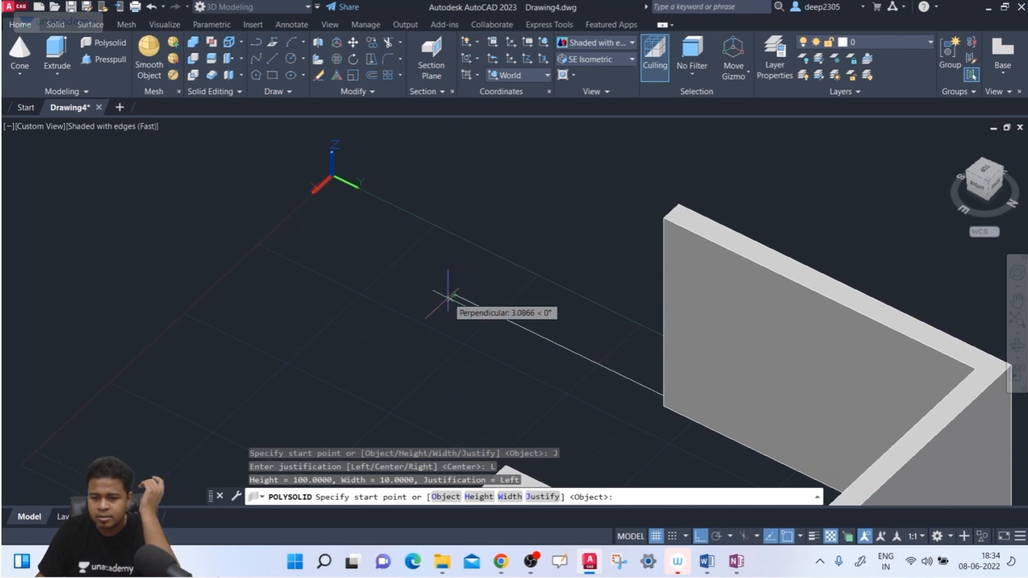
pyautogui.click(454, 296)
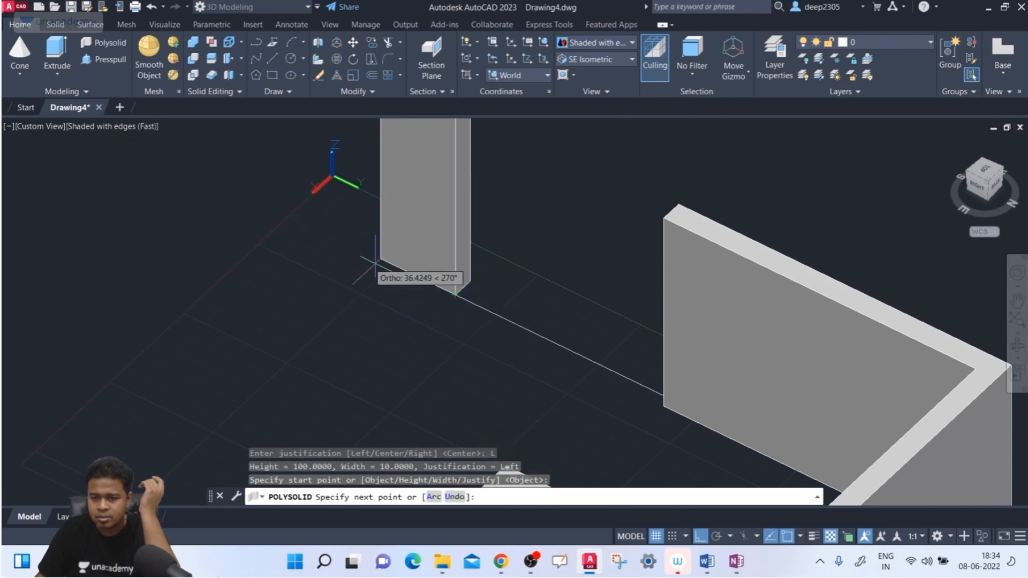
pyautogui.click(90, 316)
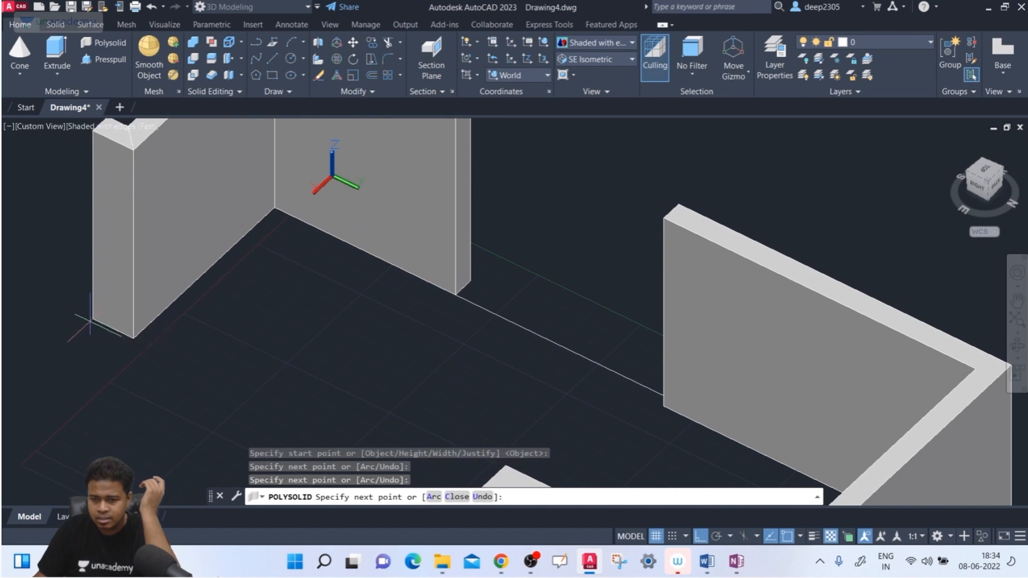
pyautogui.click(155, 364)
pyautogui.click(54, 423)
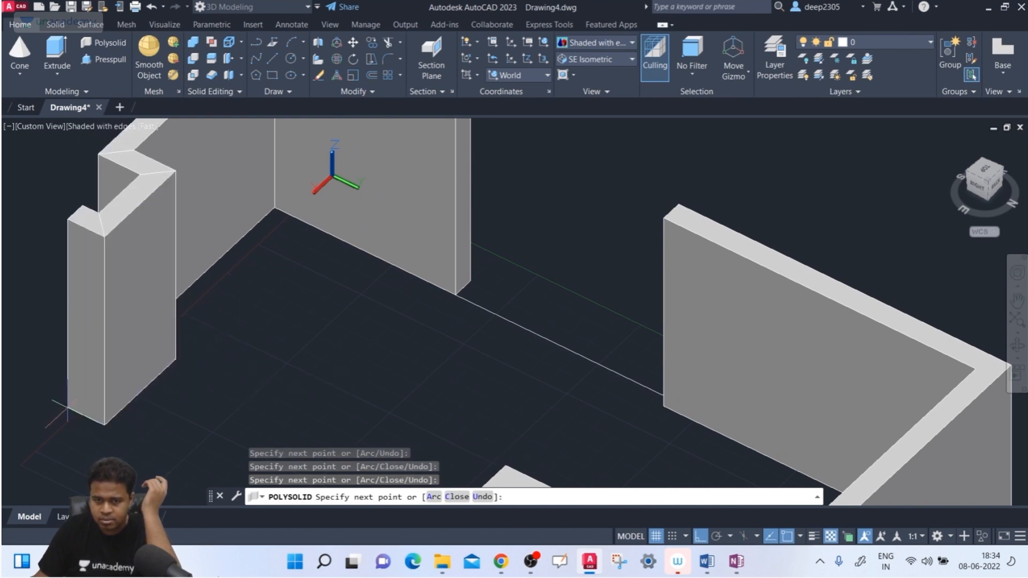
pyautogui.click(292, 402)
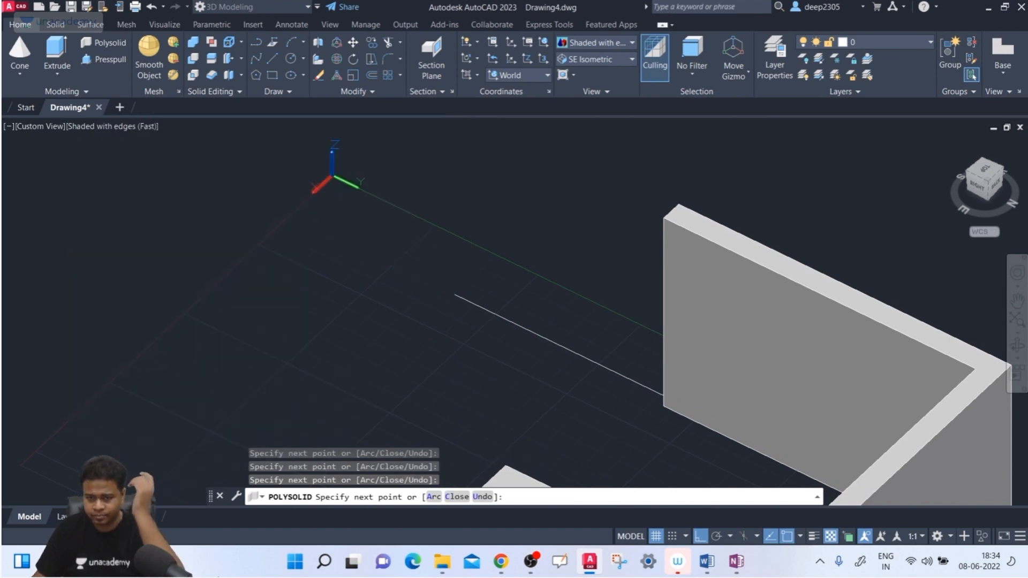
pyautogui.press('Return')
# Step: Examine where the line meets the left-justified wall end compared with the center-justified wall at its other endpoint
pyautogui.scroll(5, 469, 297)
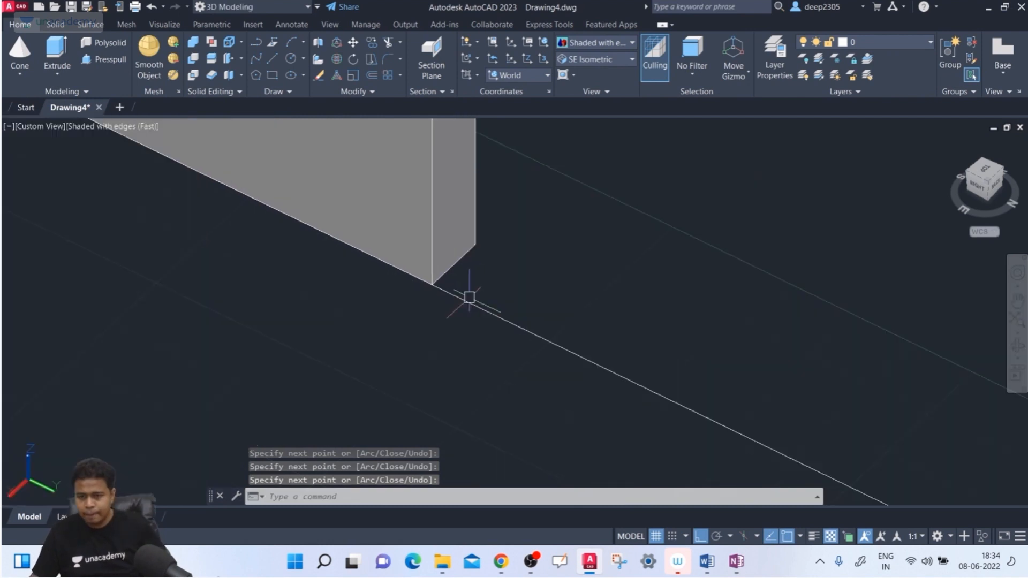
pyautogui.scroll(-8, 469, 299)
pyautogui.keyDown('shift'); pyautogui.moveTo(498, 413); pyautogui.dragTo(435, 399, button='middle'); pyautogui.keyUp('shift')
pyautogui.scroll(5, 370, 397)
pyautogui.scroll(-1, 385, 432)
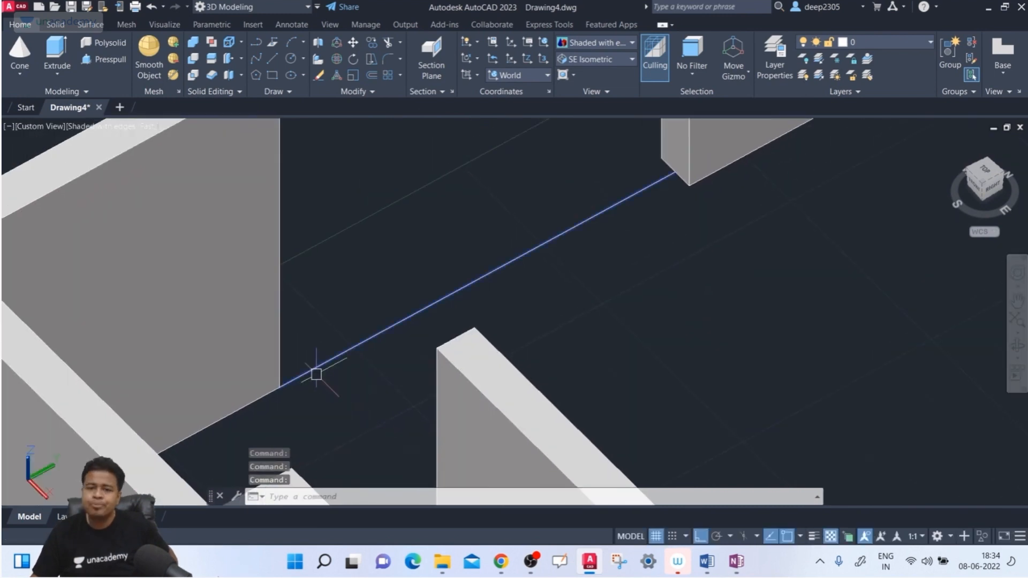
pyautogui.scroll(-2, 309, 377)
pyautogui.scroll(4, 281, 332)
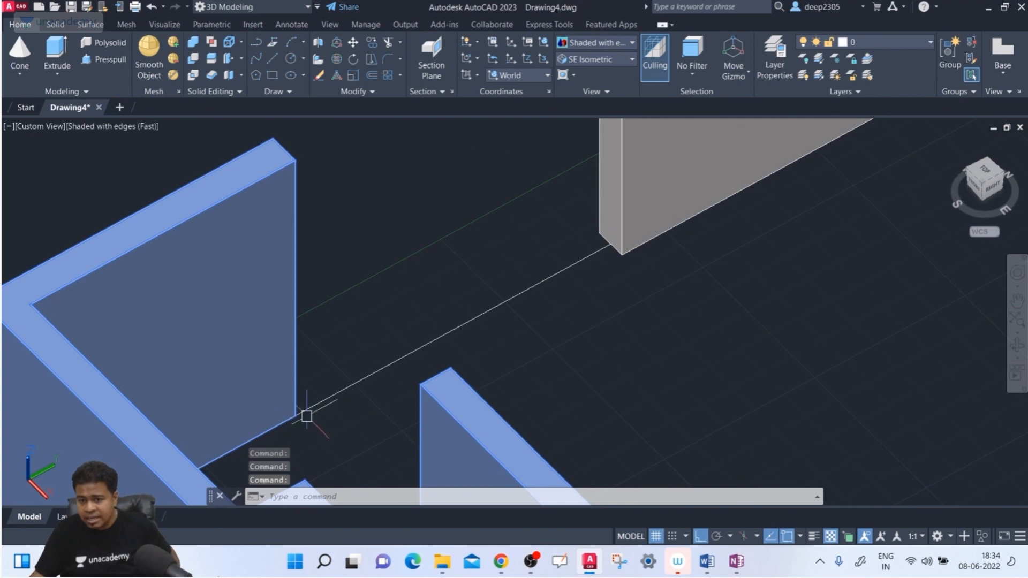
pyautogui.click(422, 349)
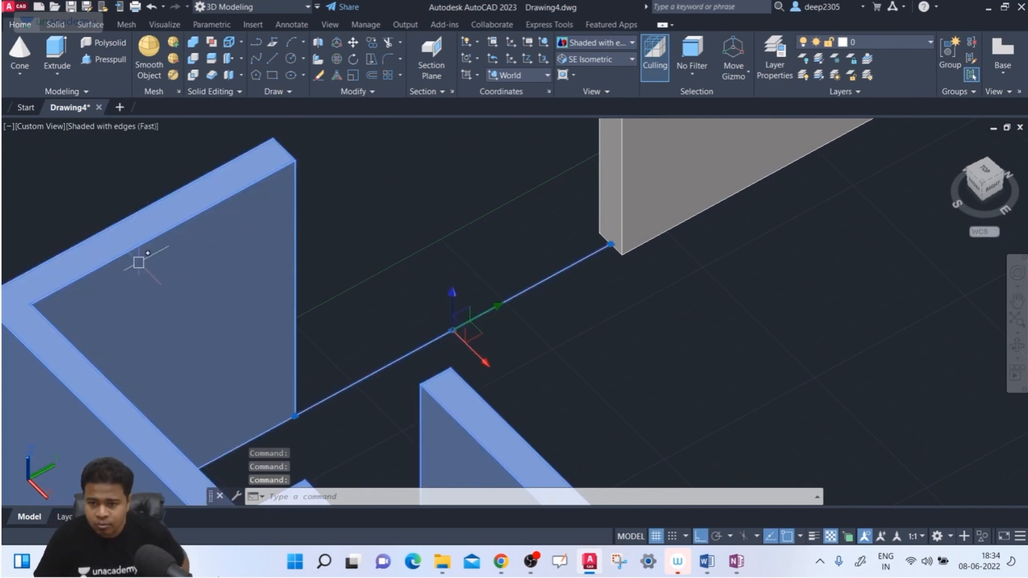
pyautogui.press('Escape')
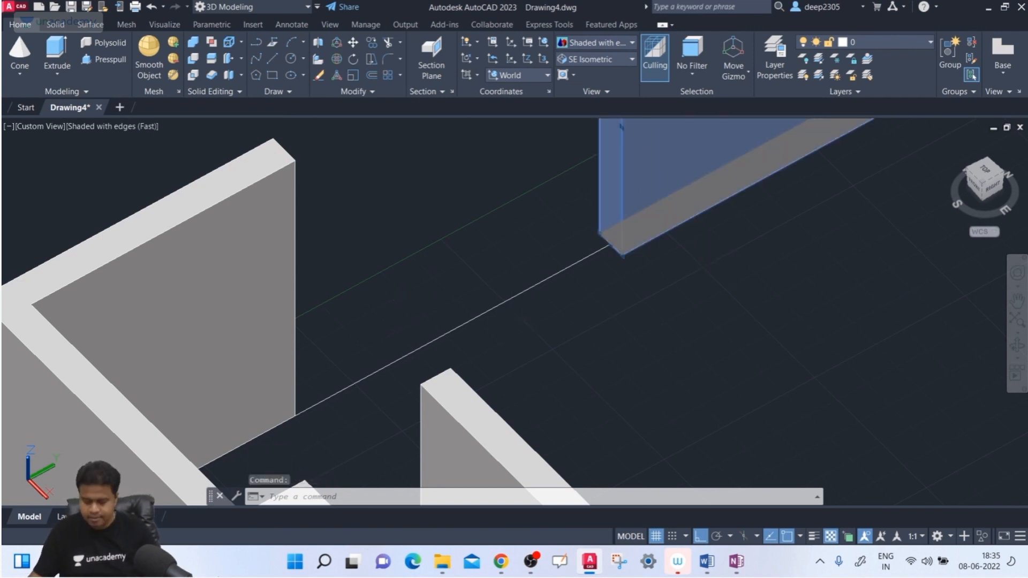
# Step: Delete the left-justified polysolid and start a new polysolid with Right justification
pyautogui.press('Delete')
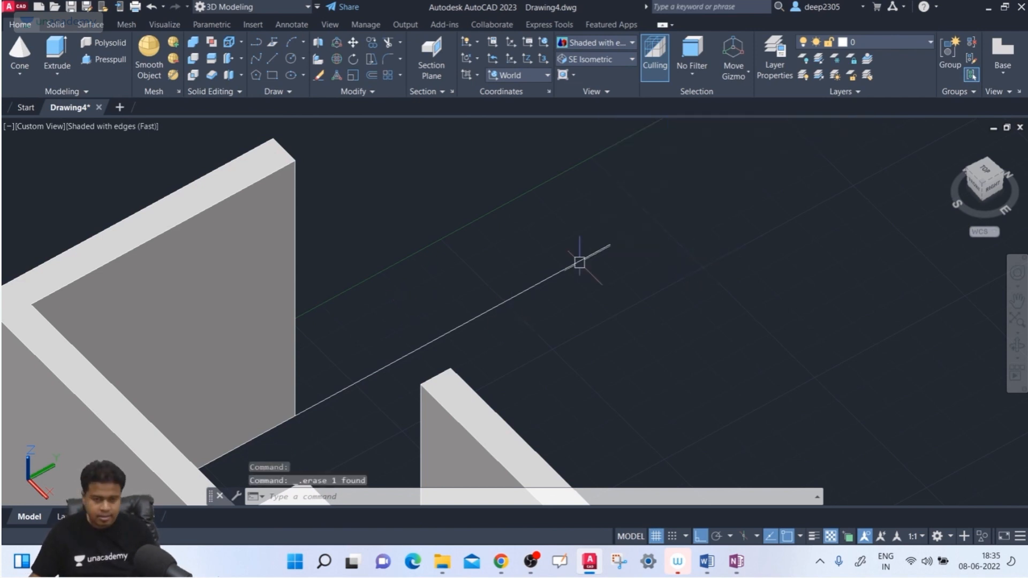
pyautogui.click(105, 49)
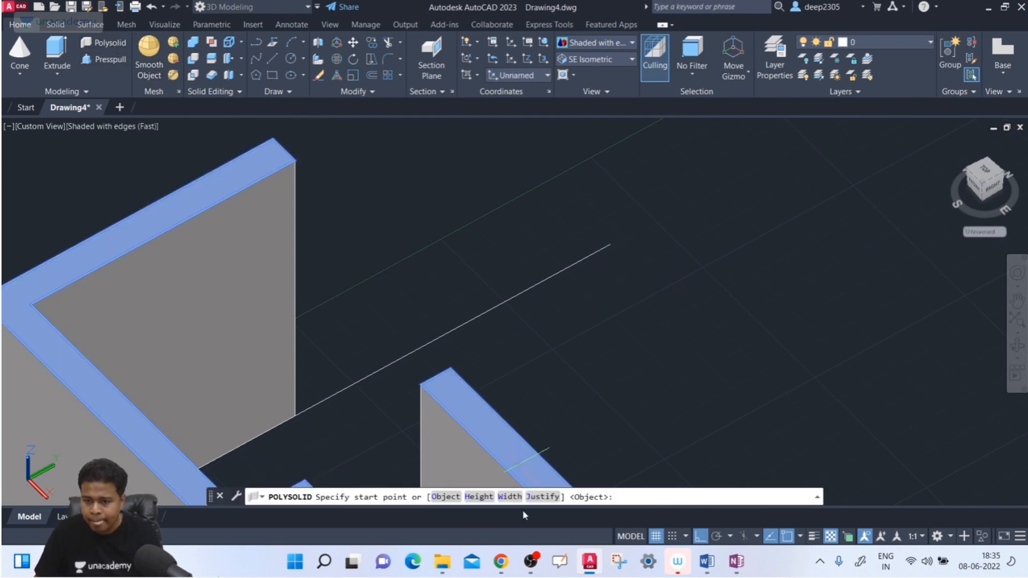
pyautogui.click(545, 497)
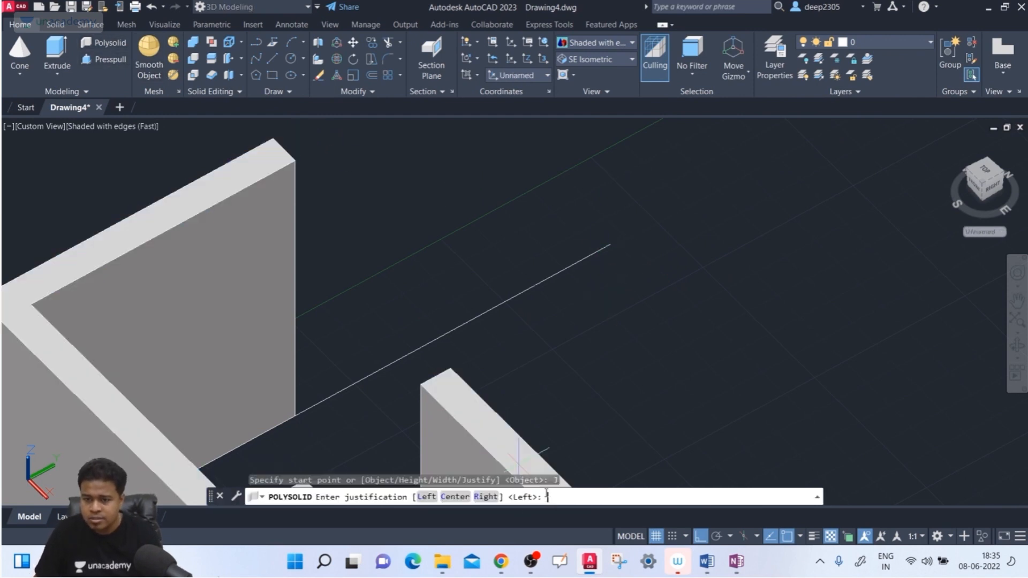
pyautogui.click(487, 497)
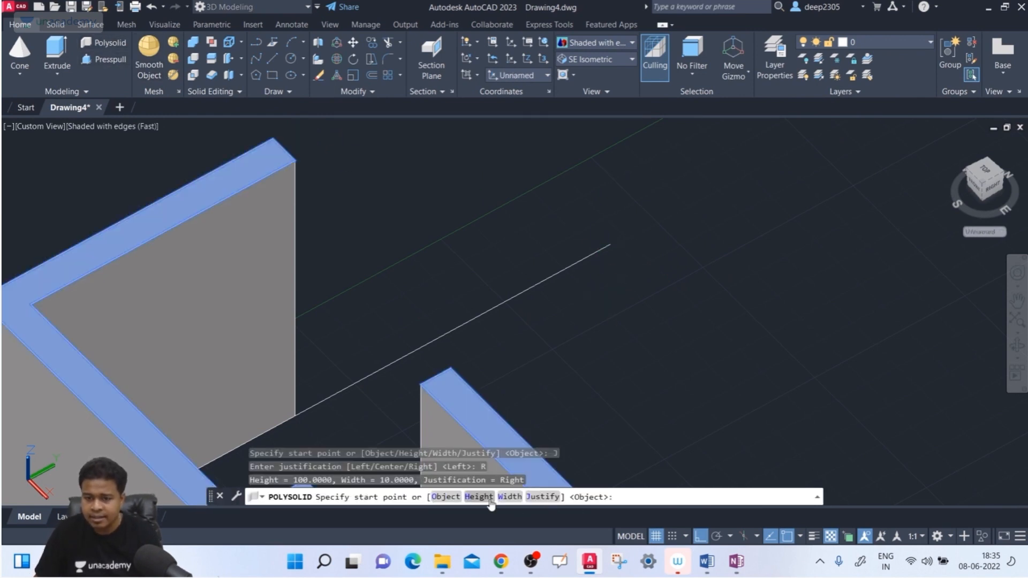
# Step: Draw the right-justified polysolid as connected perpendicular wall segments starting from the line's free endpoint
pyautogui.click(611, 244)
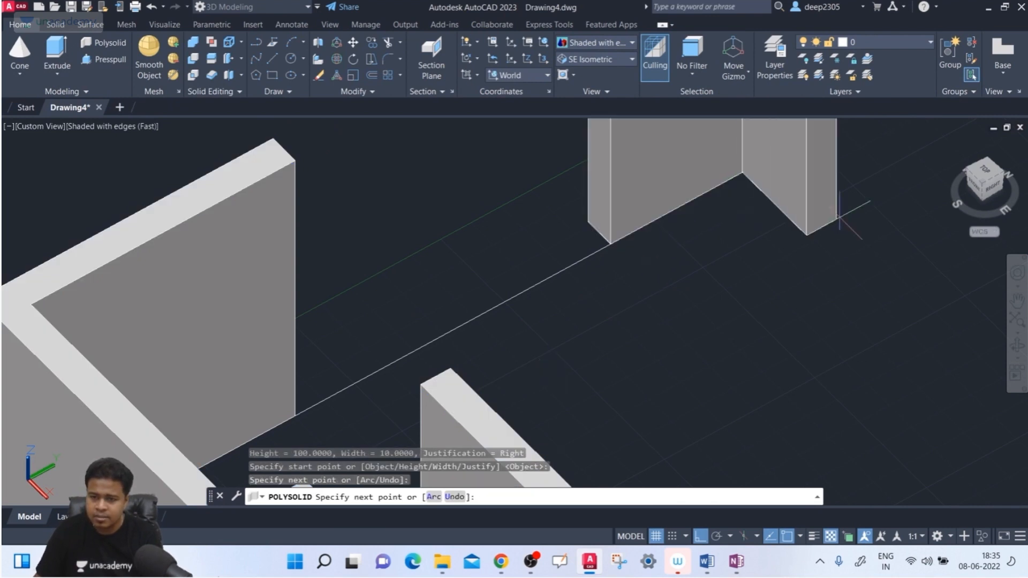
pyautogui.click(879, 293)
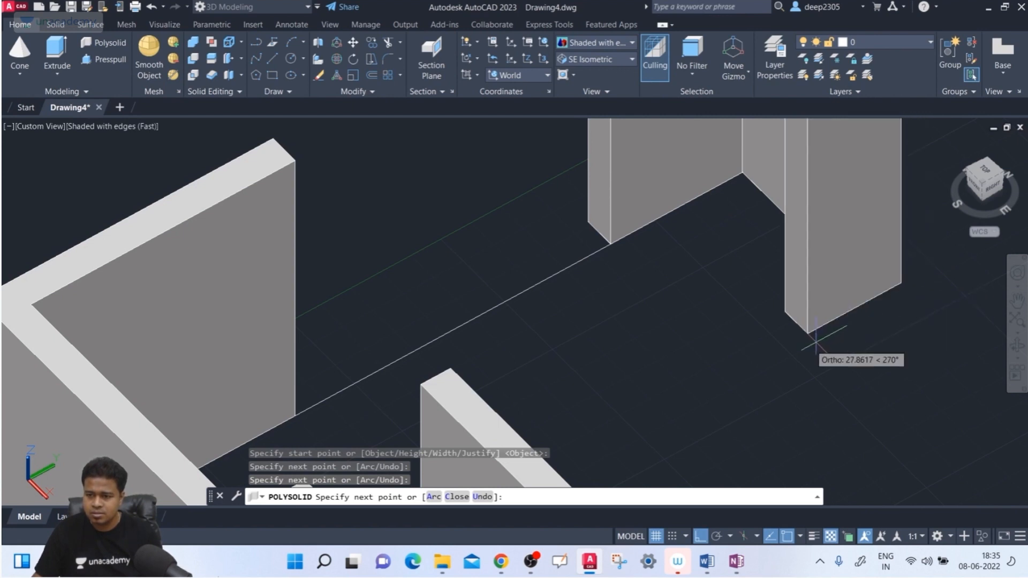
pyautogui.click(771, 355)
pyautogui.click(849, 407)
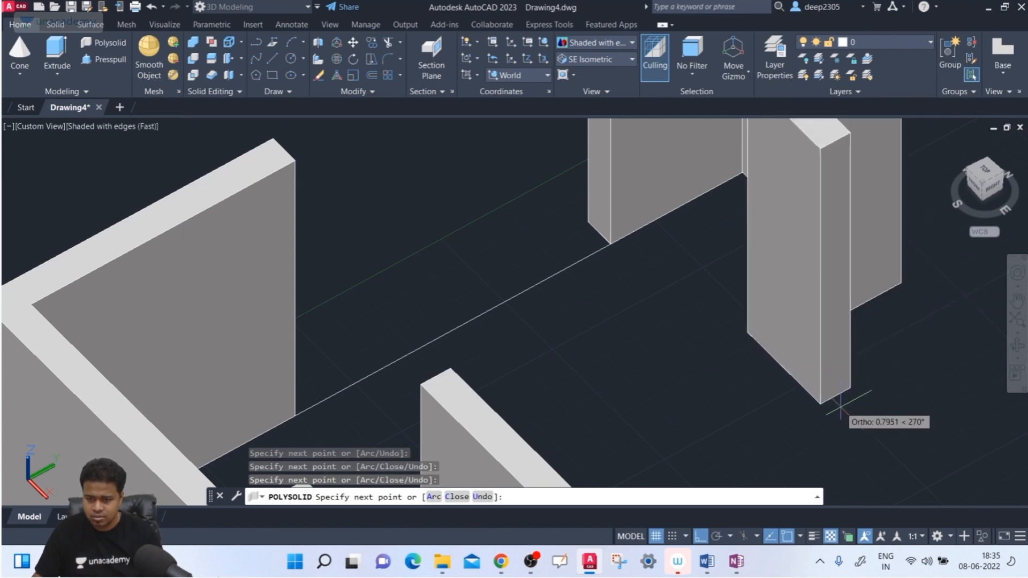
pyautogui.press('Return')
# Step: Examine from several angles which edge of the right-justified wall end meets the line's endpoint
pyautogui.scroll(2, 624, 243)
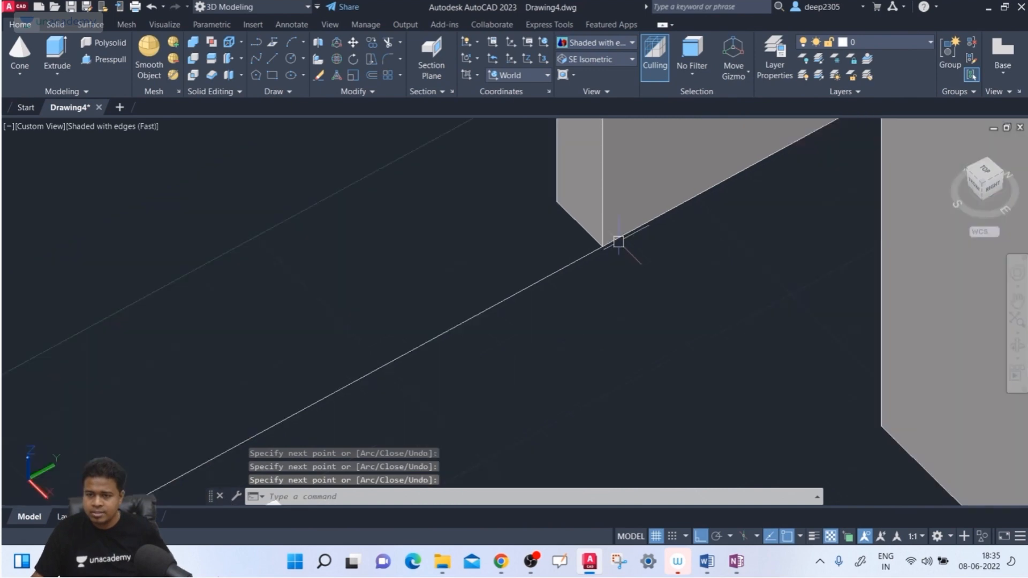
pyautogui.scroll(-5, 615, 241)
pyautogui.keyDown('shift'); pyautogui.moveTo(609, 290); pyautogui.dragTo(611, 316, button='middle'); pyautogui.keyUp('shift')
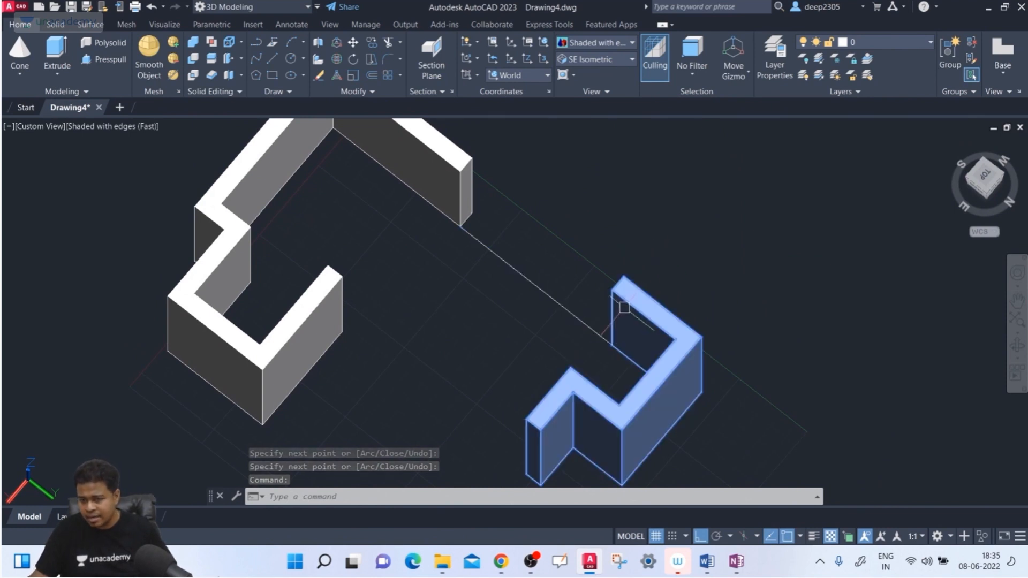
pyautogui.keyDown('shift'); pyautogui.moveTo(744, 388); pyautogui.dragTo(640, 353, button='middle'); pyautogui.keyUp('shift')
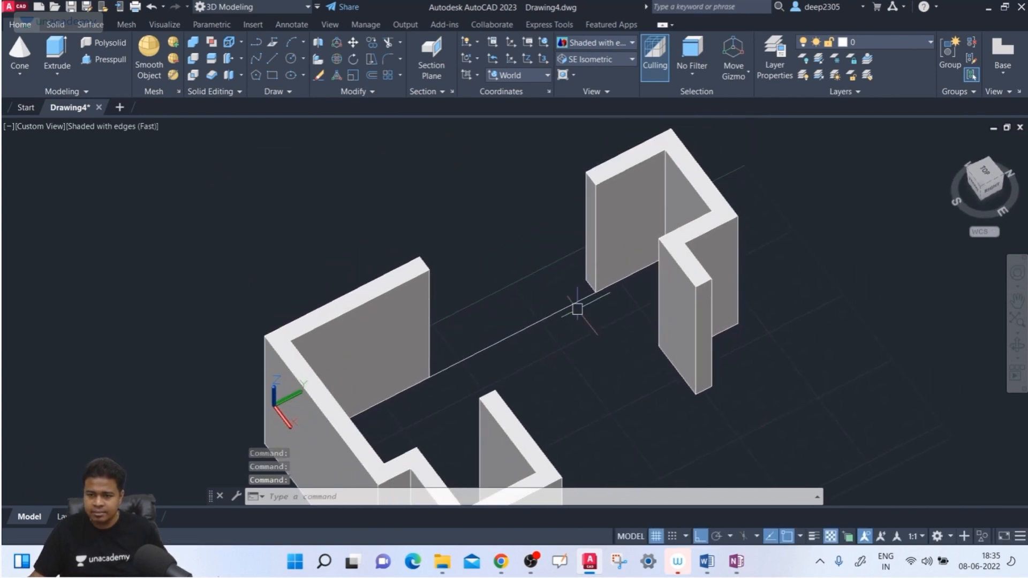
# Step: Delete the right-justified polysolid at the line's free end and start another polysolid with Right justification
pyautogui.click(611, 236)
pyautogui.press('Delete')
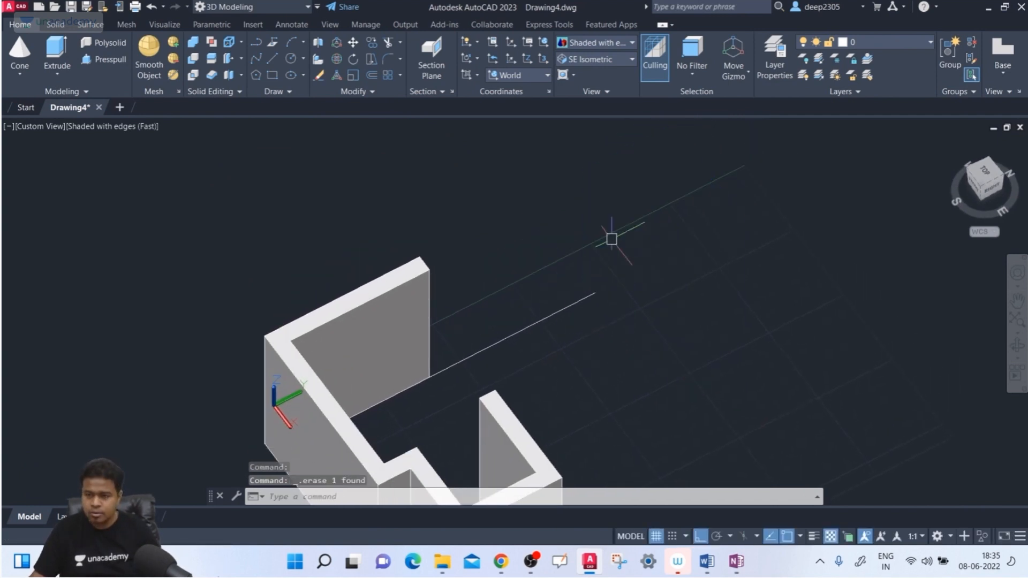
pyautogui.click(119, 40)
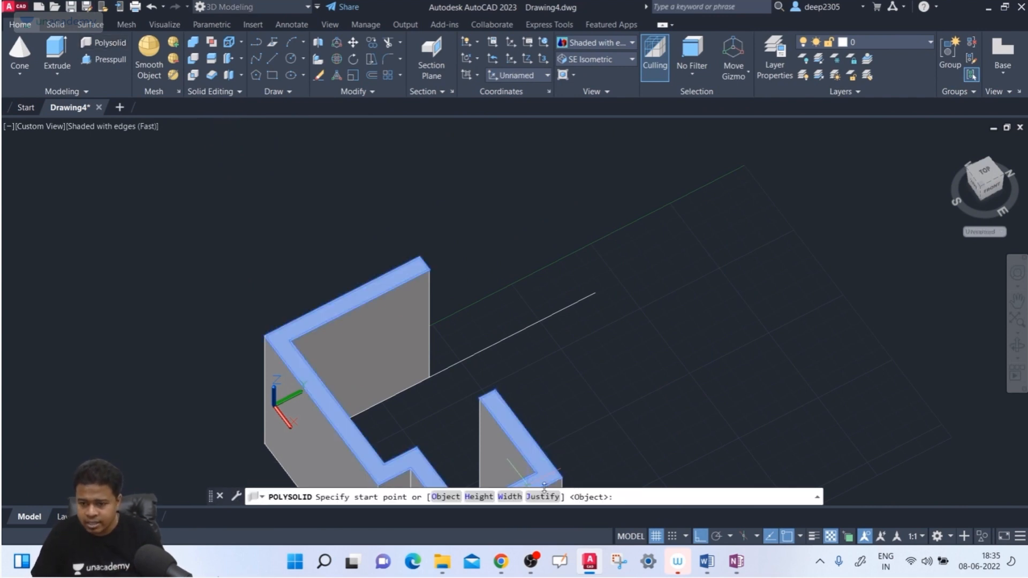
pyautogui.click(542, 497)
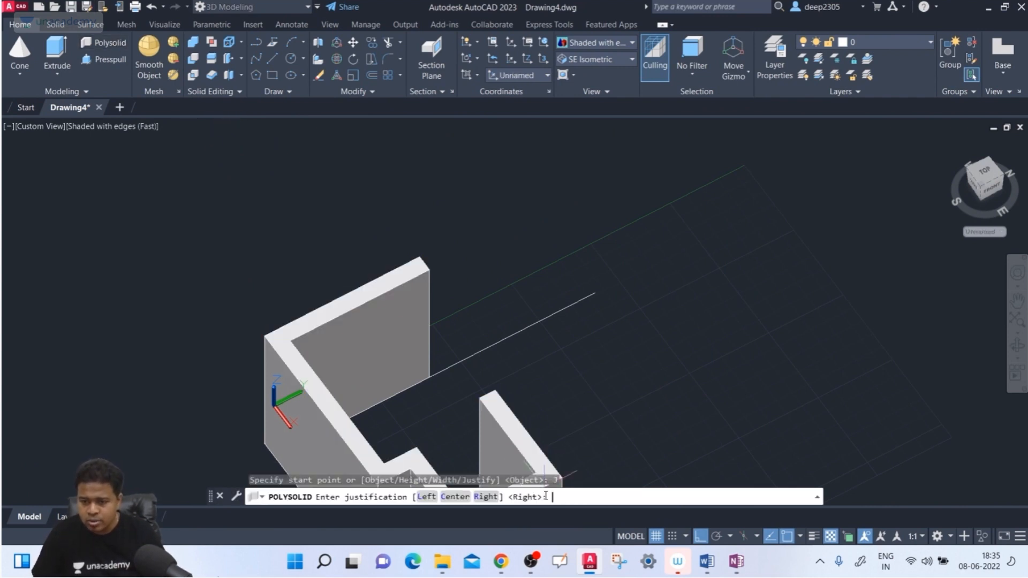
pyautogui.click(497, 497)
# Step: Draw the polysolid from the line's free endpoint back along the line through the center-justified wall, adding perpendicular segments beyond it
pyautogui.click(591, 292)
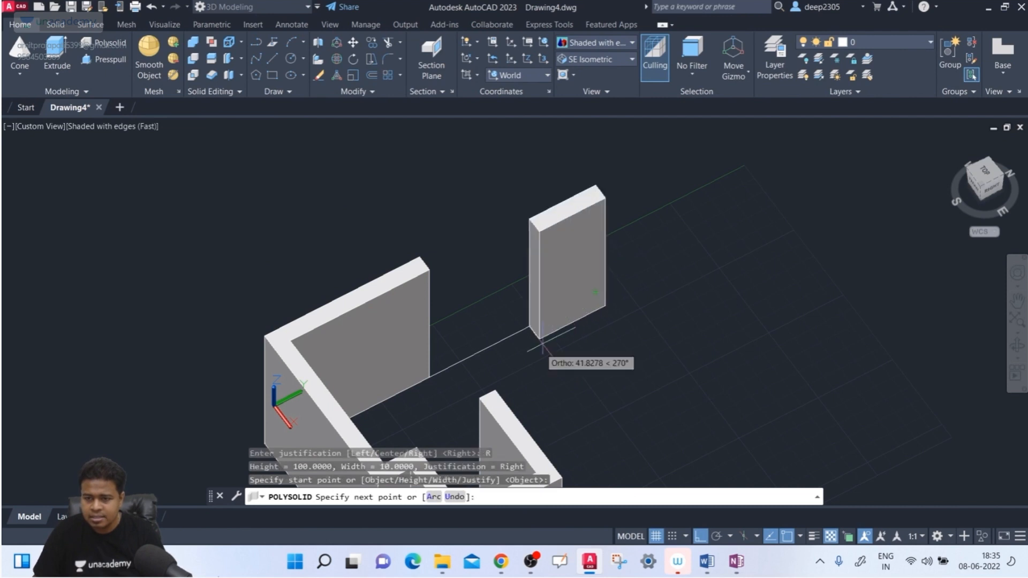
pyautogui.moveTo(598, 331); pyautogui.dragTo(629, 280, button='middle')
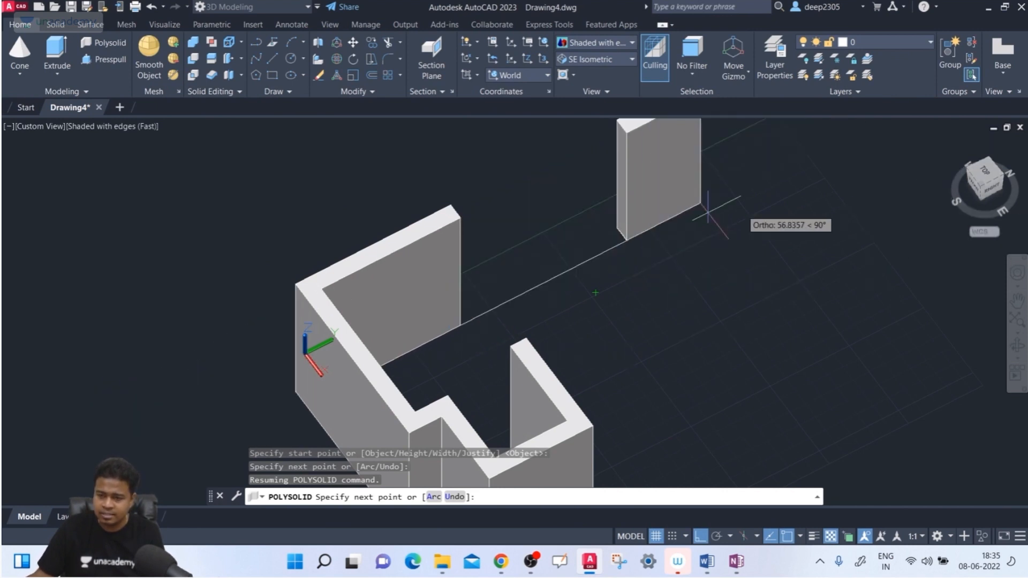
pyautogui.click(716, 237)
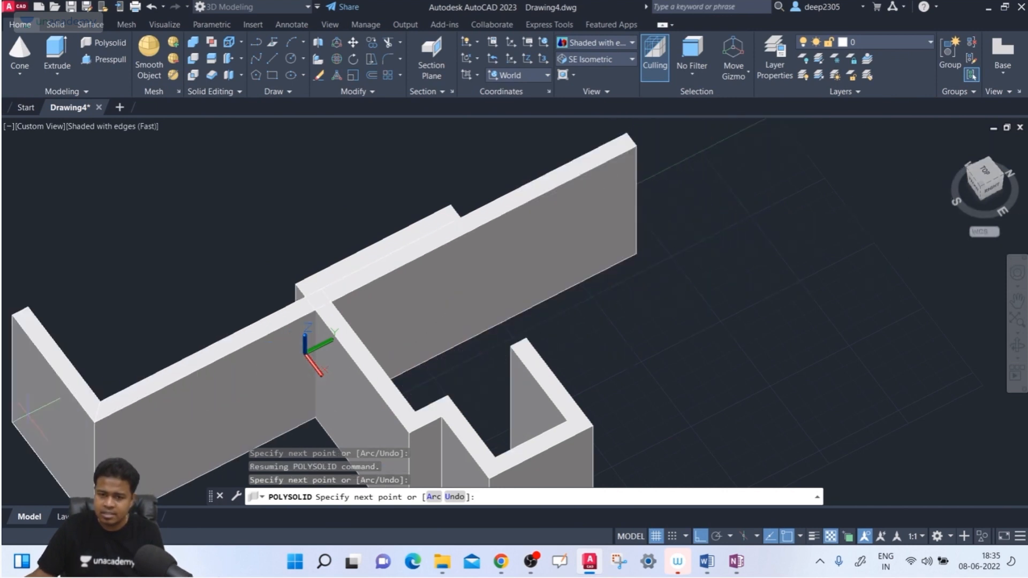
pyautogui.click(5, 298)
pyautogui.click(244, 217)
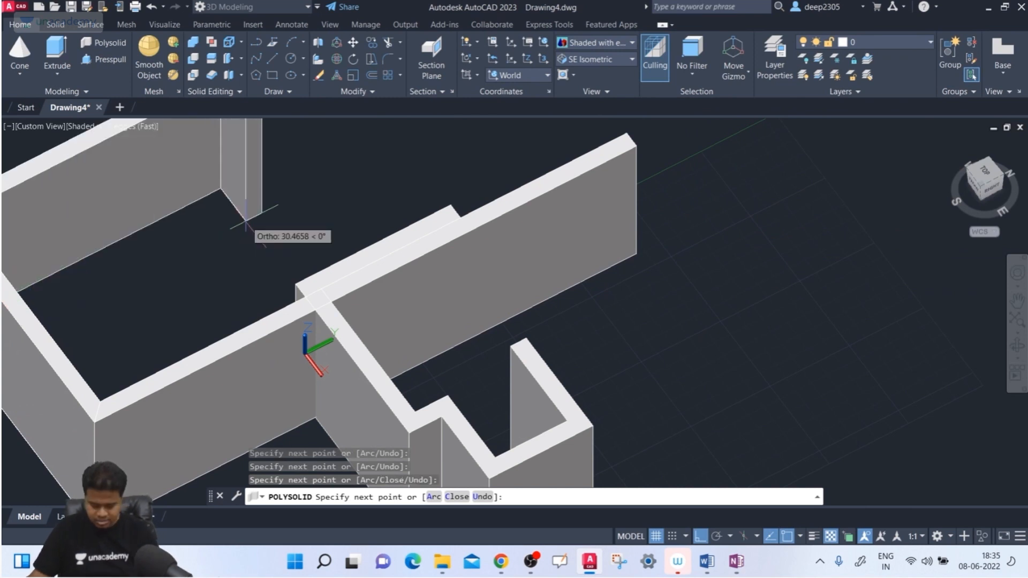
pyautogui.press('Return')
# Step: Examine the right-justified wall's end and how the wall runs alongside the overlapping center-justified wall
pyautogui.keyDown('shift'); pyautogui.moveTo(476, 259); pyautogui.dragTo(697, 232, button='middle'); pyautogui.keyUp('shift')
pyautogui.scroll(5, 571, 284)
pyautogui.moveTo(571, 283); pyautogui.dragTo(567, 393, button='middle')
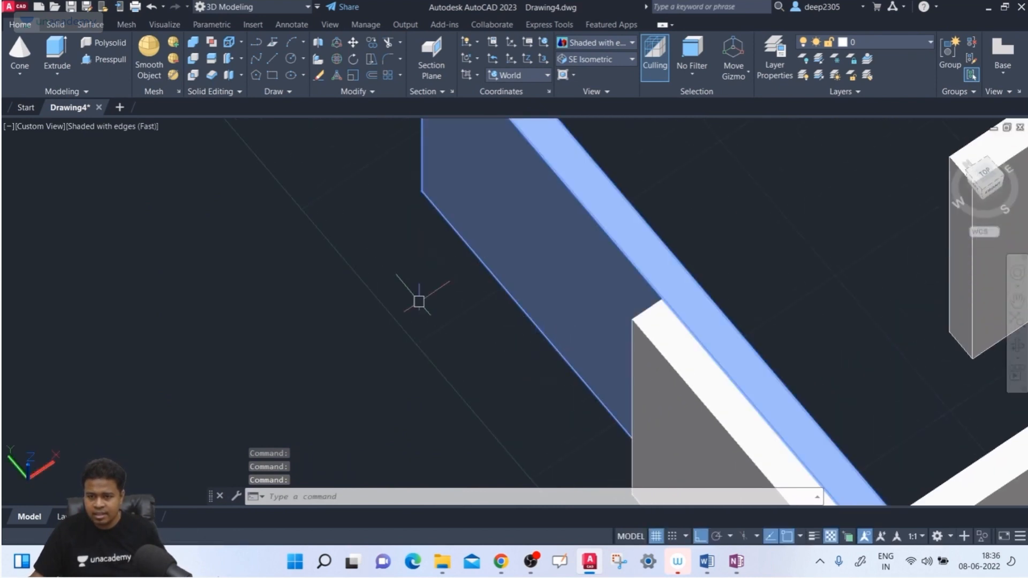
pyautogui.scroll(-6, 423, 298)
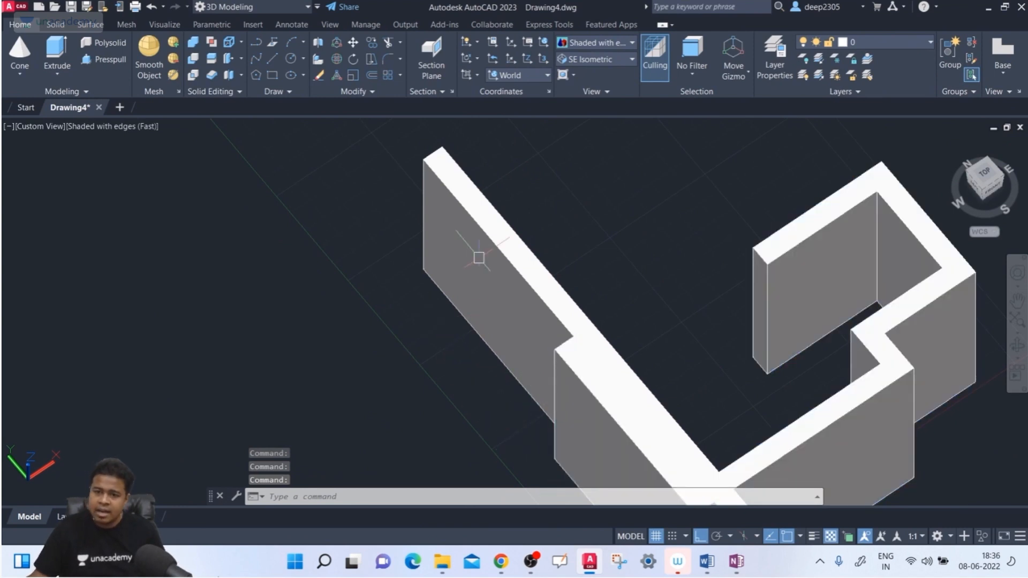
pyautogui.scroll(2, 461, 254)
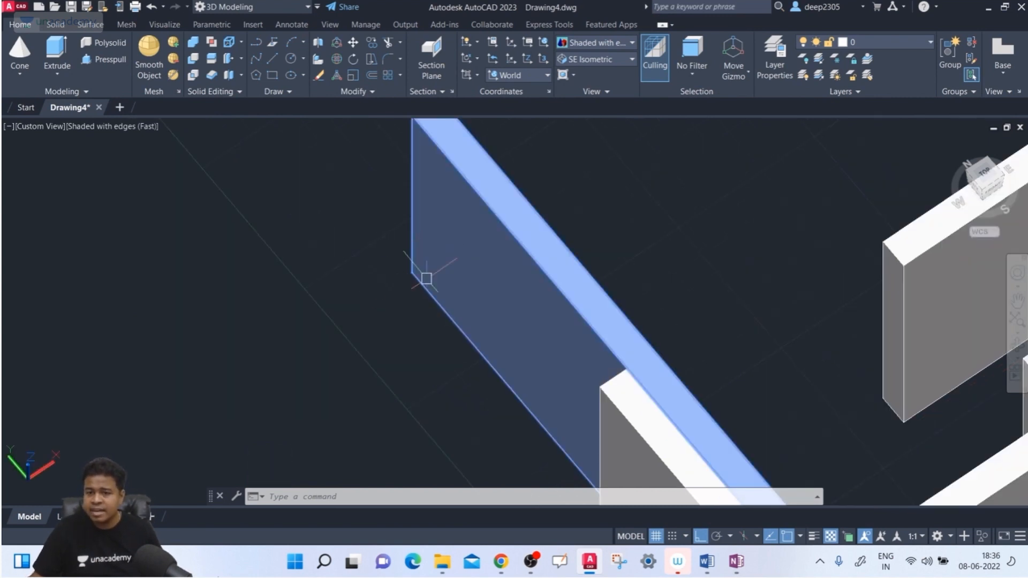
pyautogui.scroll(-3, 402, 272)
pyautogui.moveTo(391, 271); pyautogui.dragTo(355, 246, button='middle')
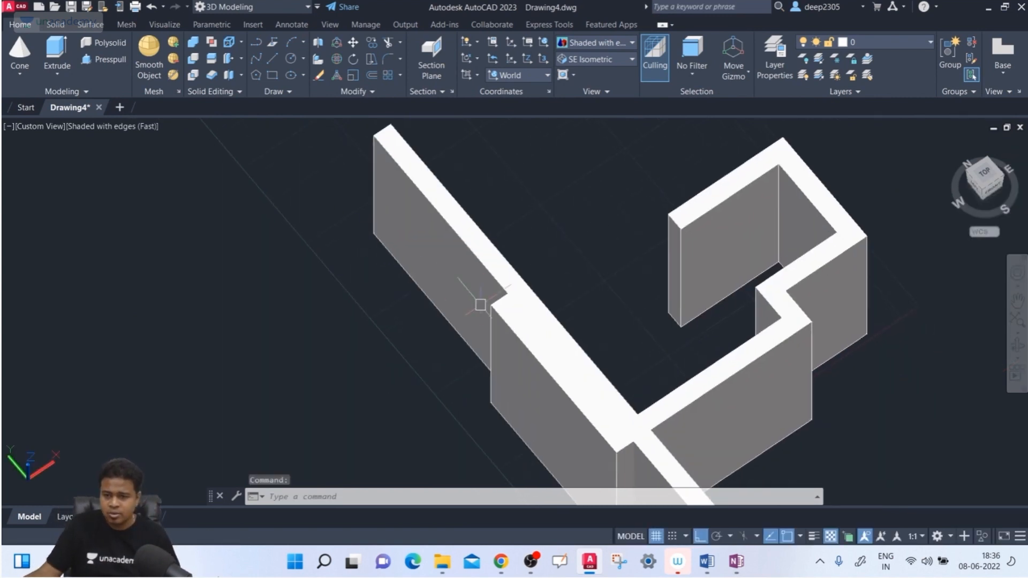
# Step: Highlight the center-justified and right-justified polysolids together to compare where they overlap, and clear the selection
pyautogui.click(509, 340)
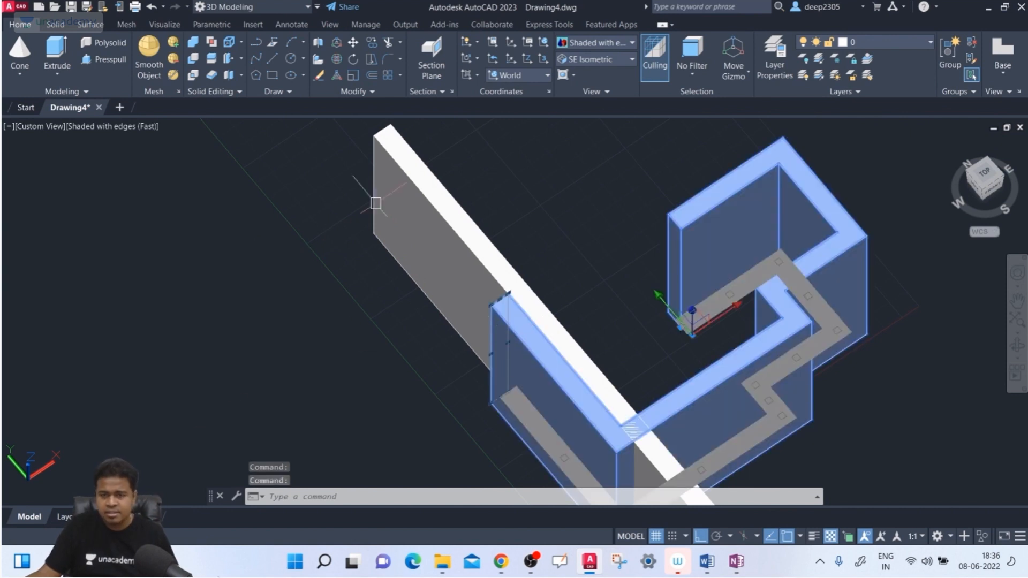
pyautogui.click(449, 182)
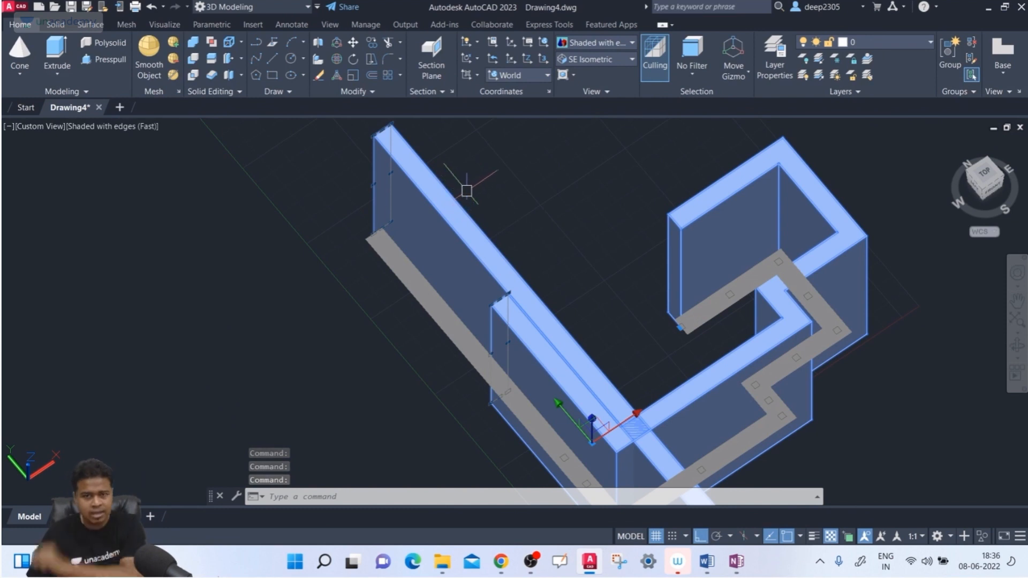
pyautogui.press('Escape')
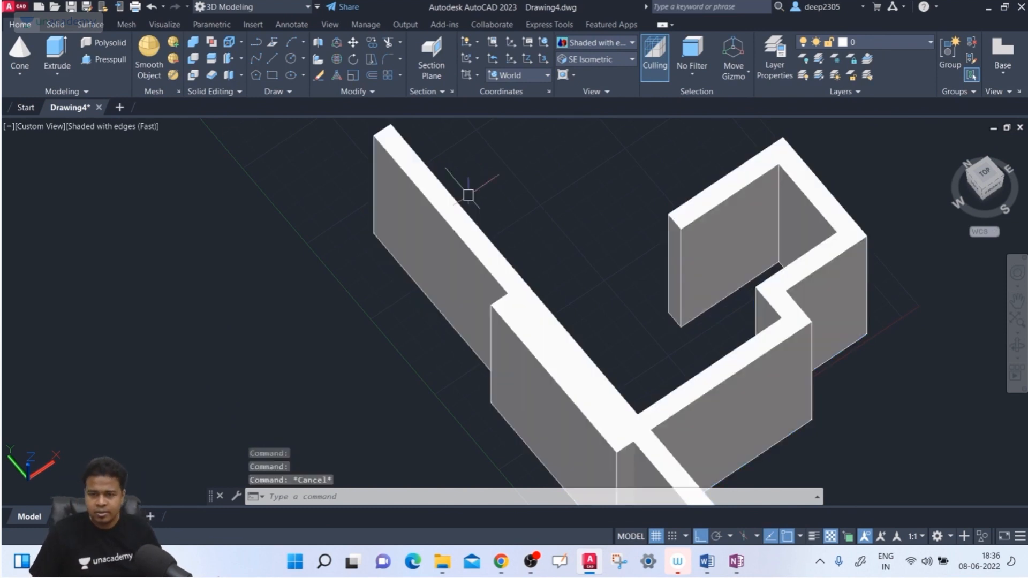
# Step: Intersect the two overlapping polysolids to keep only their common volume, and undo the intersection
pyautogui.keyDown('shift'); pyautogui.moveTo(469, 195); pyautogui.dragTo(425, 148, button='middle'); pyautogui.keyUp('shift')
pyautogui.moveTo(668, 216); pyautogui.dragTo(564, 232, button='middle')
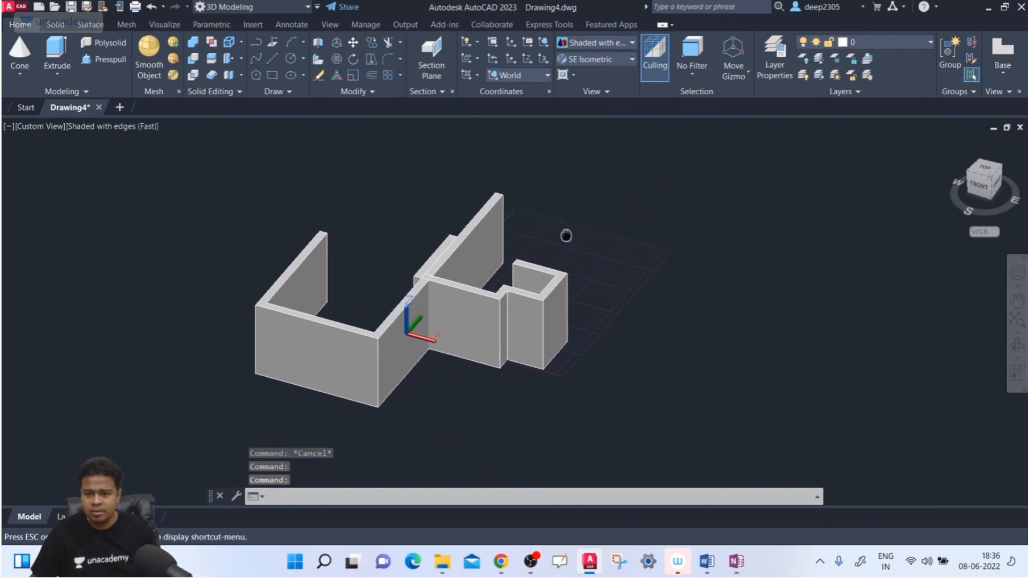
pyautogui.scroll(4, 559, 278)
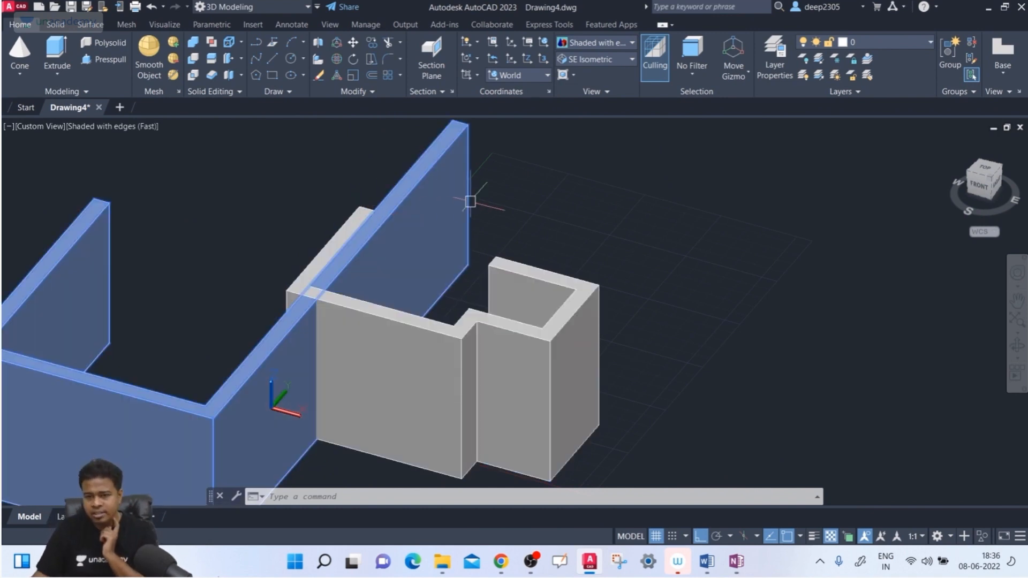
pyautogui.write('IN')
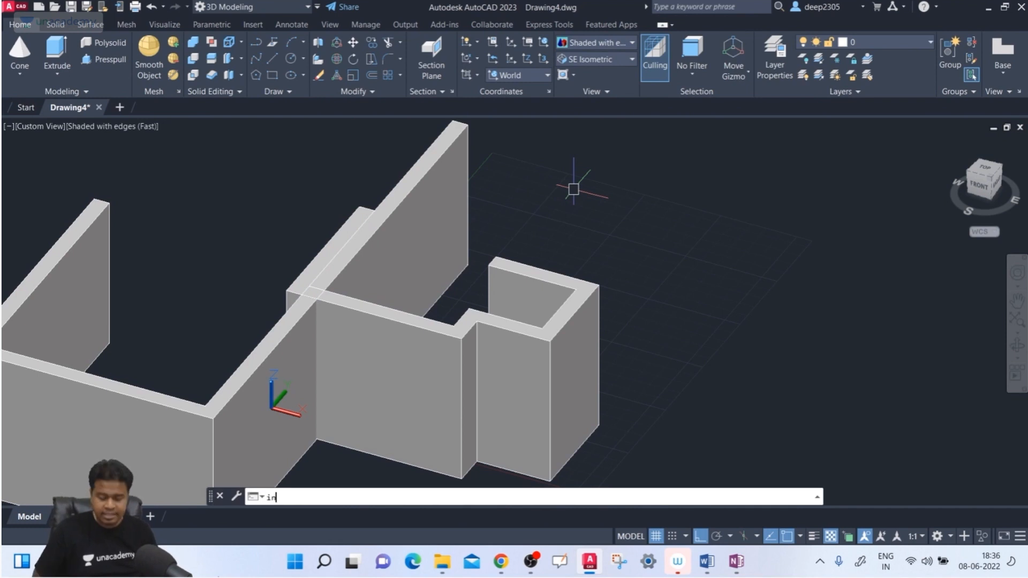
pyautogui.press('Return')
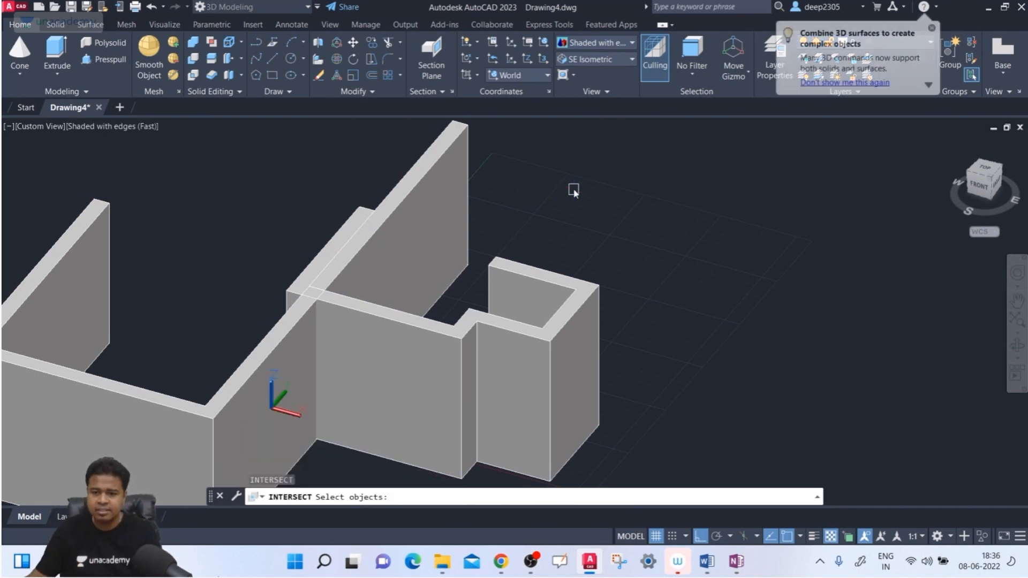
pyautogui.click(453, 192)
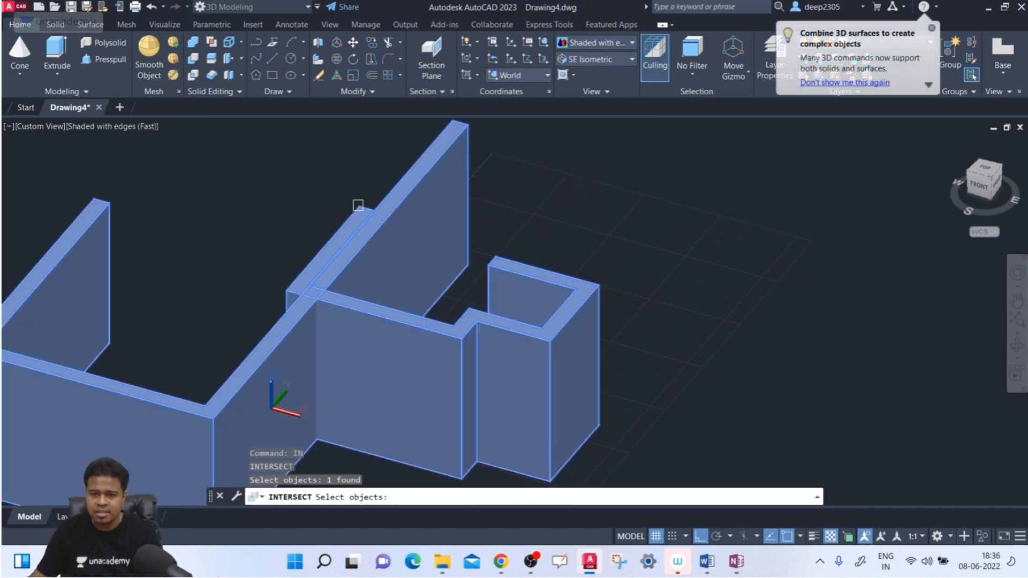
pyautogui.click(358, 206)
pyautogui.press('Return')
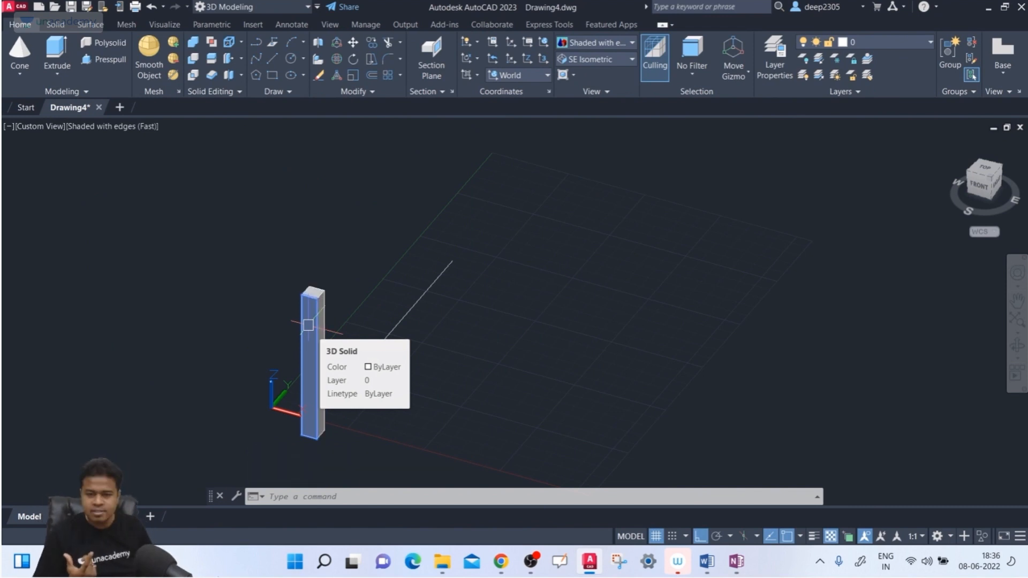
pyautogui.hotkey('ctrl', 'z')
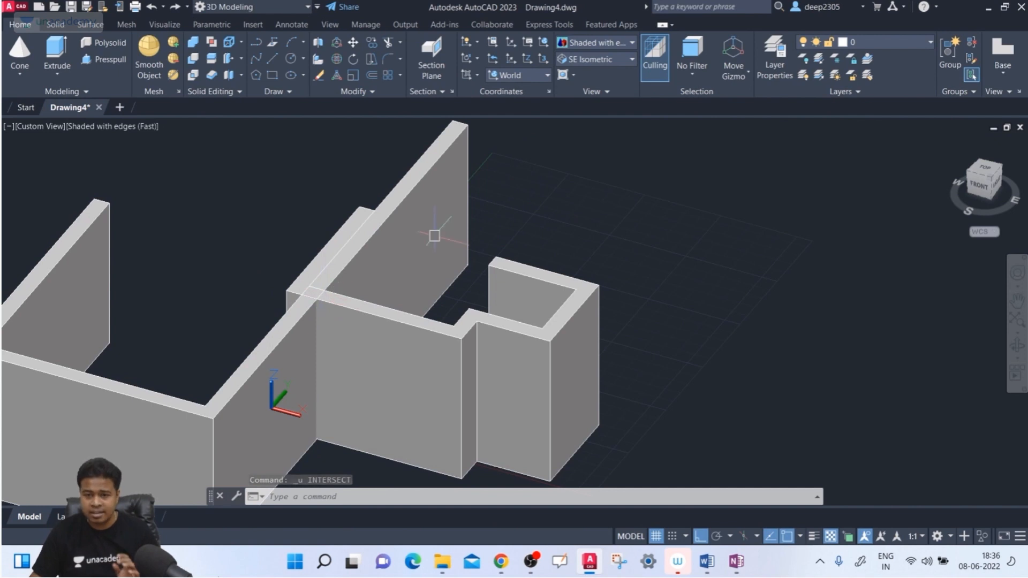
# Step: Subtract the right-justified polysolid with the stepped segments from the long center-justified polysolid wall
pyautogui.write('su')
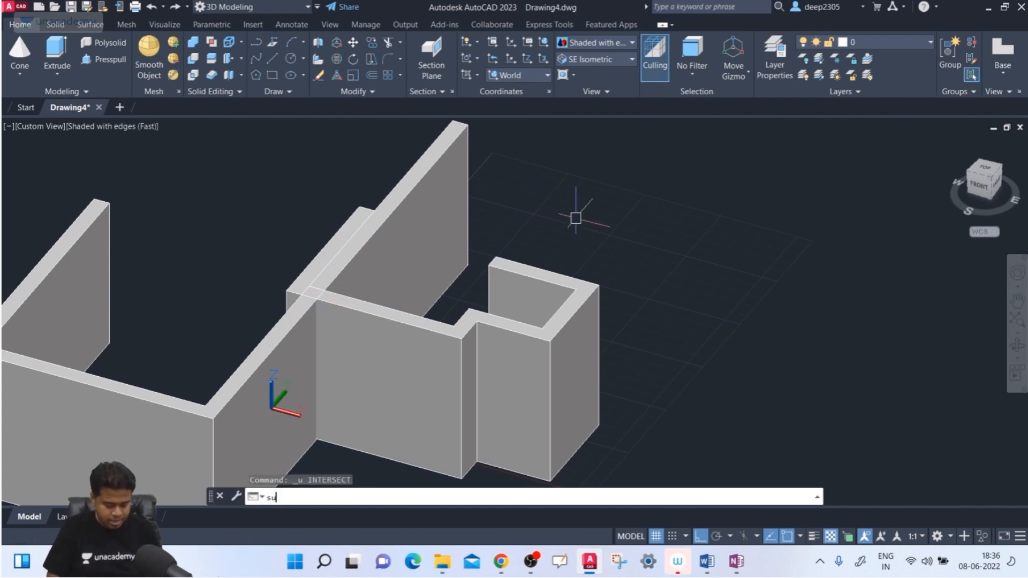
pyautogui.press('Return')
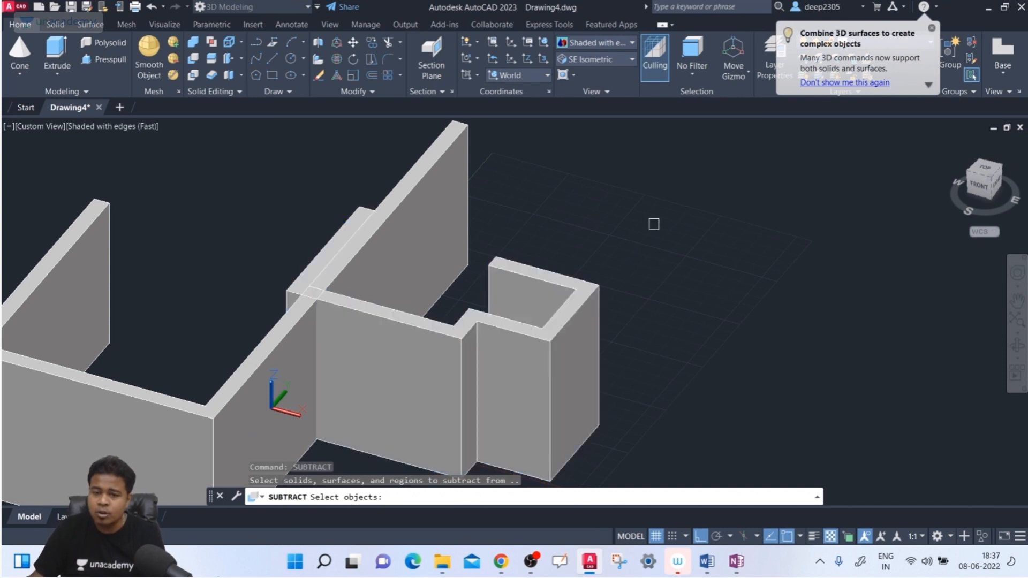
pyautogui.click(450, 170)
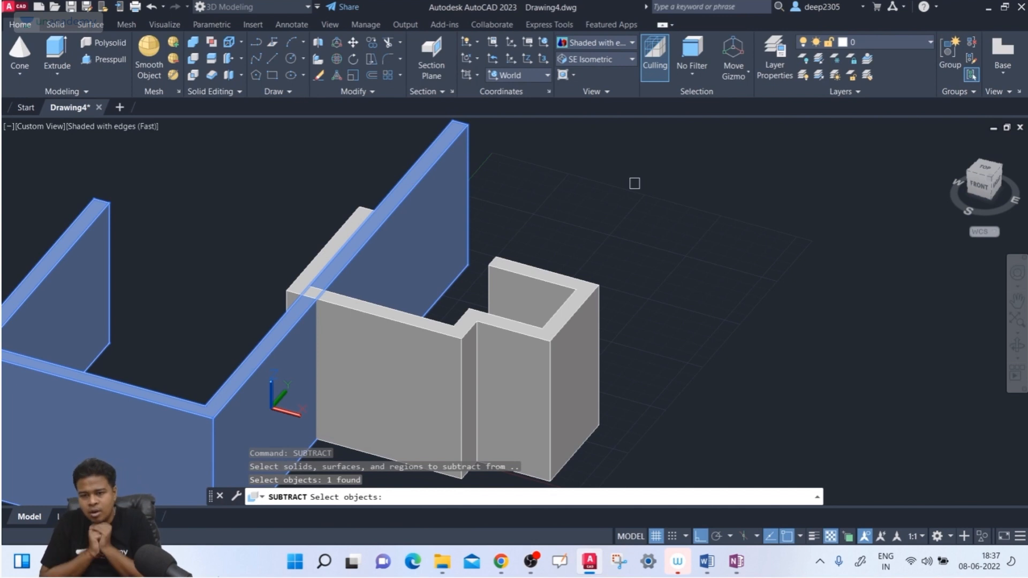
pyautogui.press('Return')
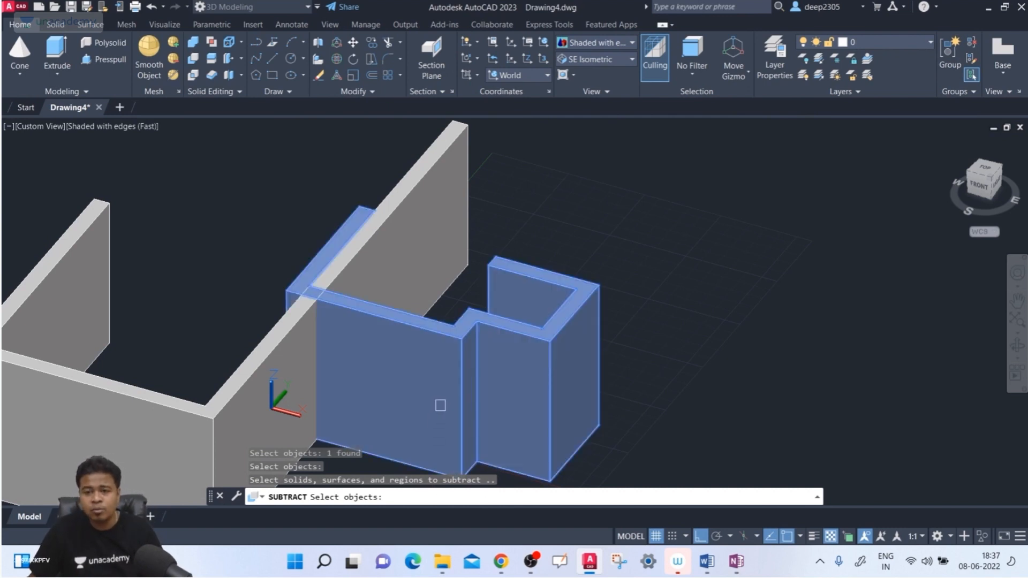
pyautogui.click(567, 335)
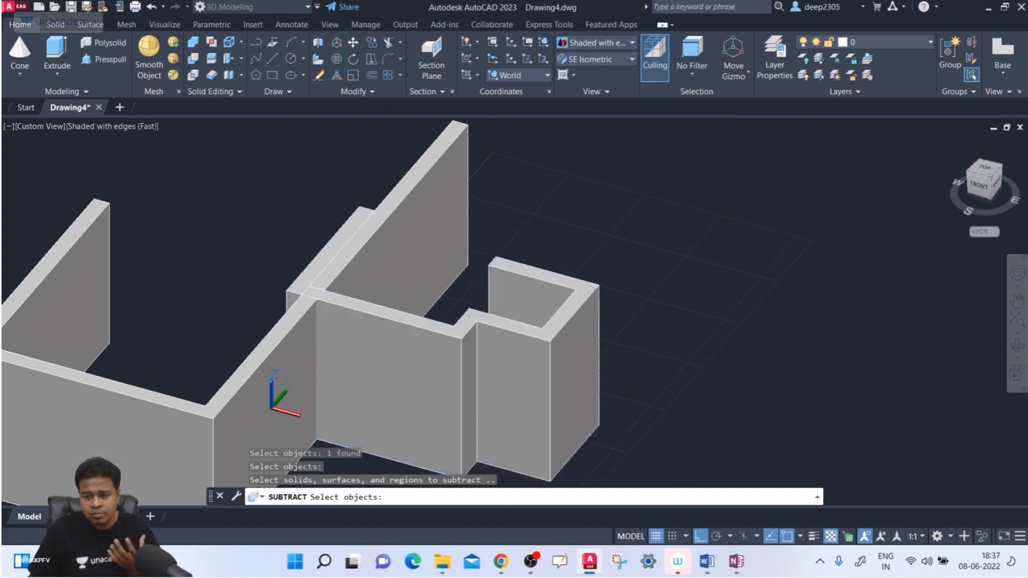
pyautogui.press('Return')
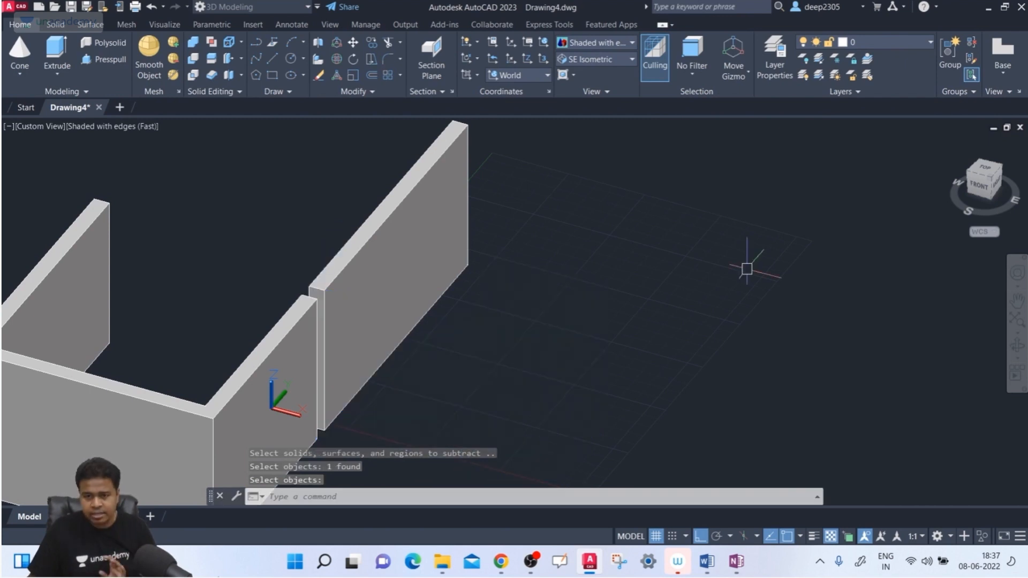
# Step: Examine the cut through the center-justified wall from another angle, and set the view to SE Isometric
pyautogui.keyDown('shift'); pyautogui.moveTo(413, 306); pyautogui.dragTo(218, 234, button='middle'); pyautogui.keyUp('shift')
pyautogui.scroll(5, 179, 248)
pyautogui.scroll(-5, 171, 257)
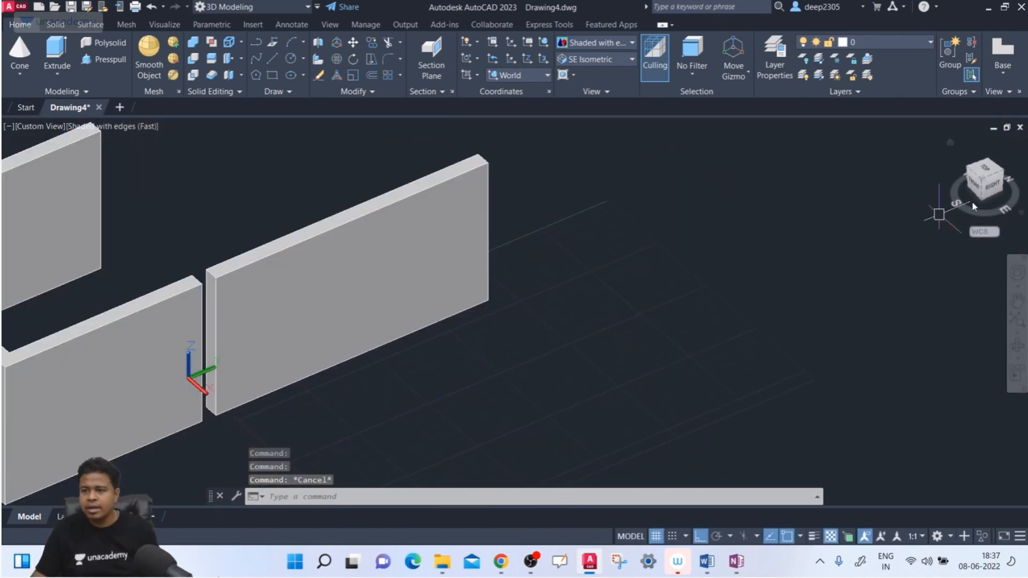
pyautogui.click(973, 181)
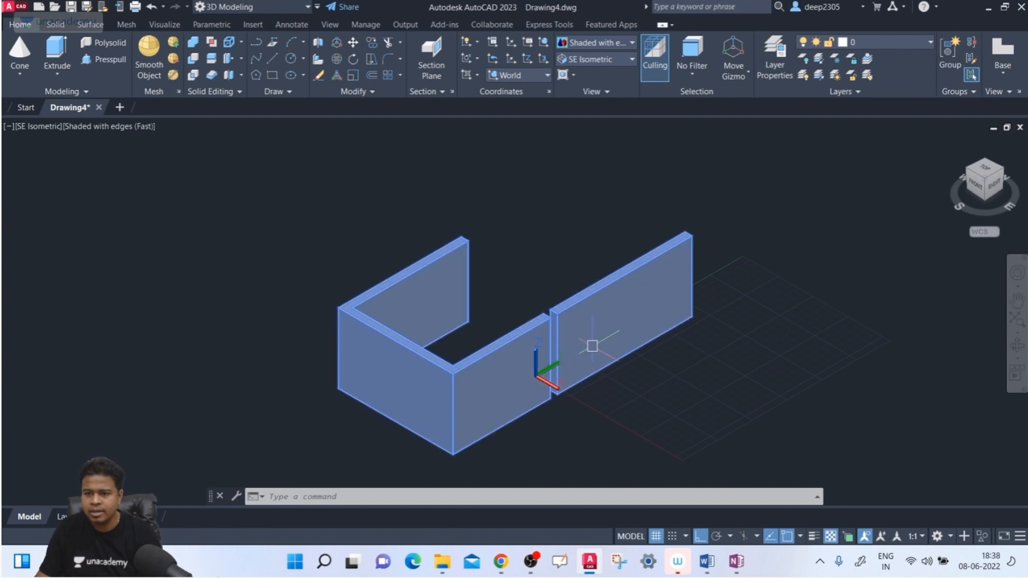
# Step: Highlight the cut polysolid to check whether the parts on both sides of the gap belong together, and clear the selection
pyautogui.scroll(2, 705, 270)
pyautogui.hotkey('ctrl', 'a')
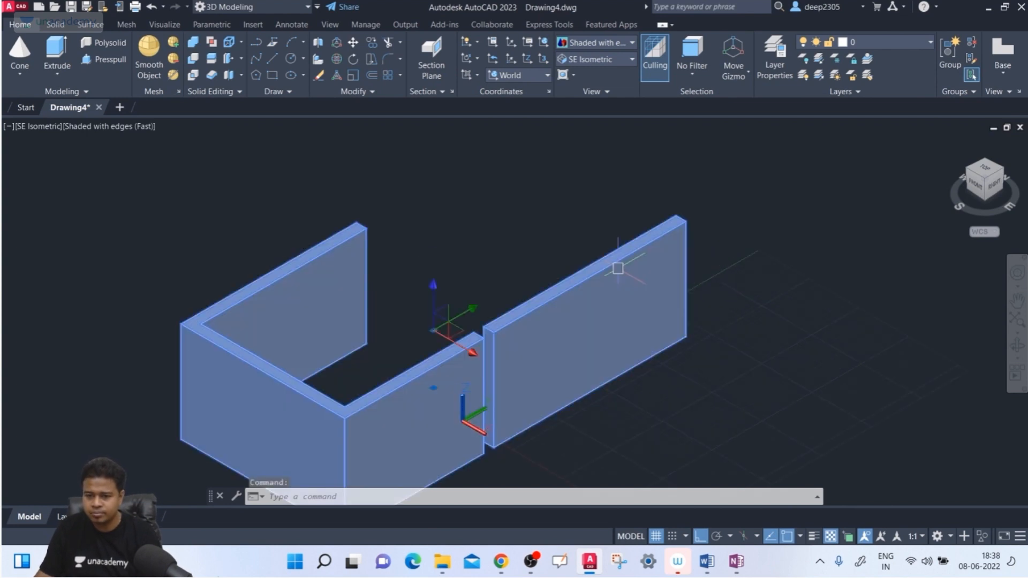
pyautogui.scroll(1, 473, 366)
pyautogui.scroll(-4, 490, 358)
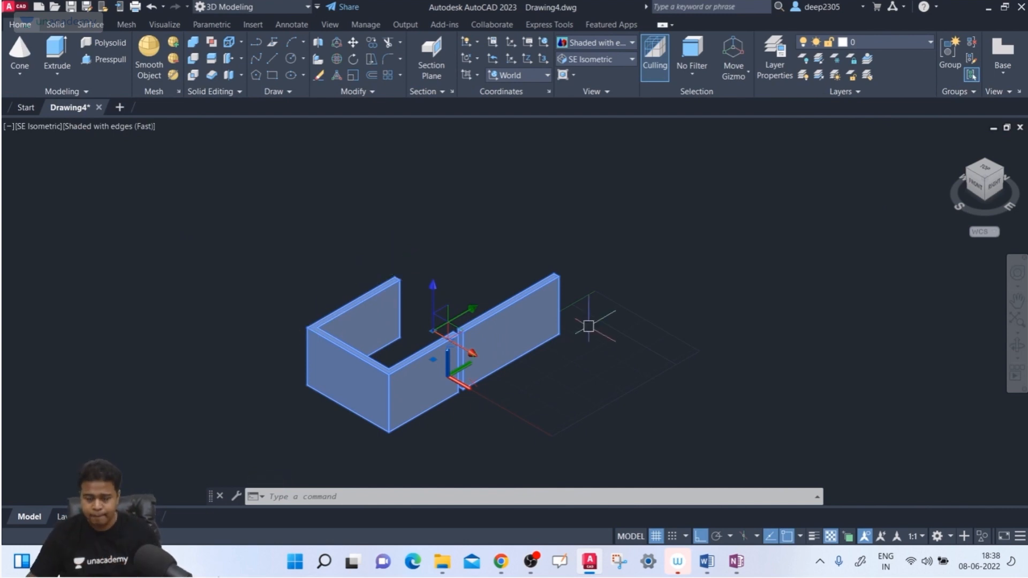
pyautogui.press('Escape')
pyautogui.click(557, 292)
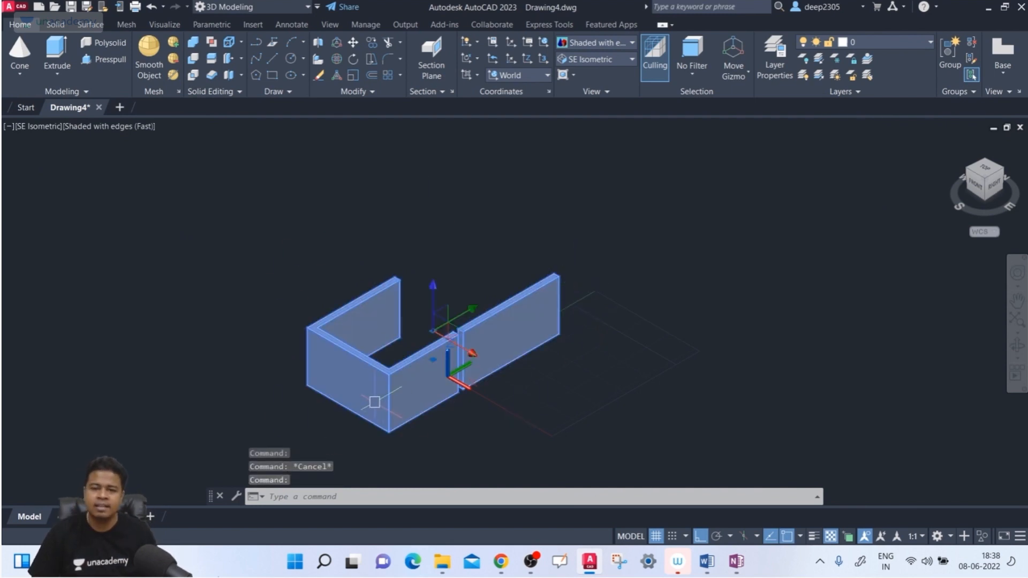
pyautogui.scroll(5, 460, 336)
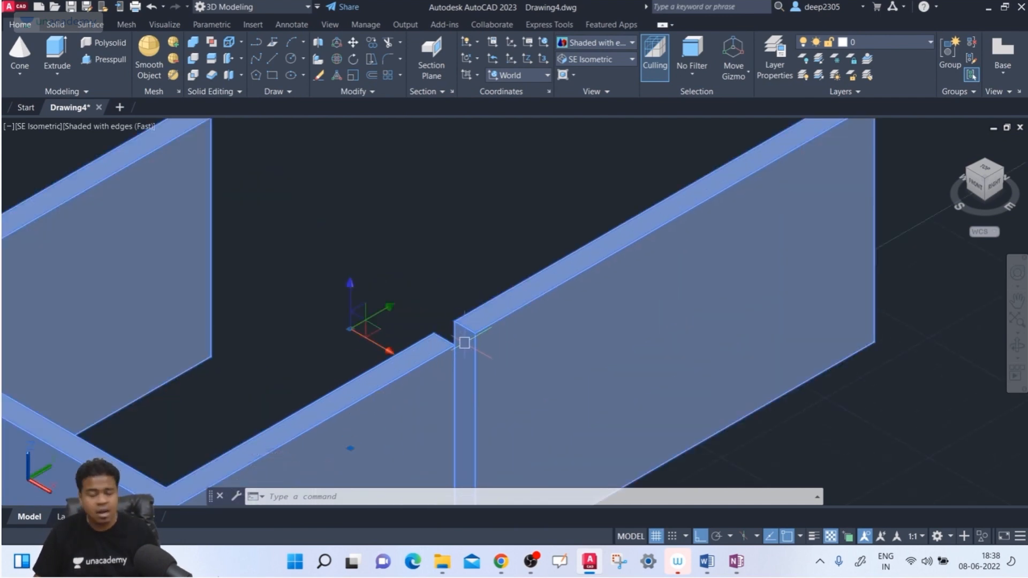
pyautogui.press('Escape')
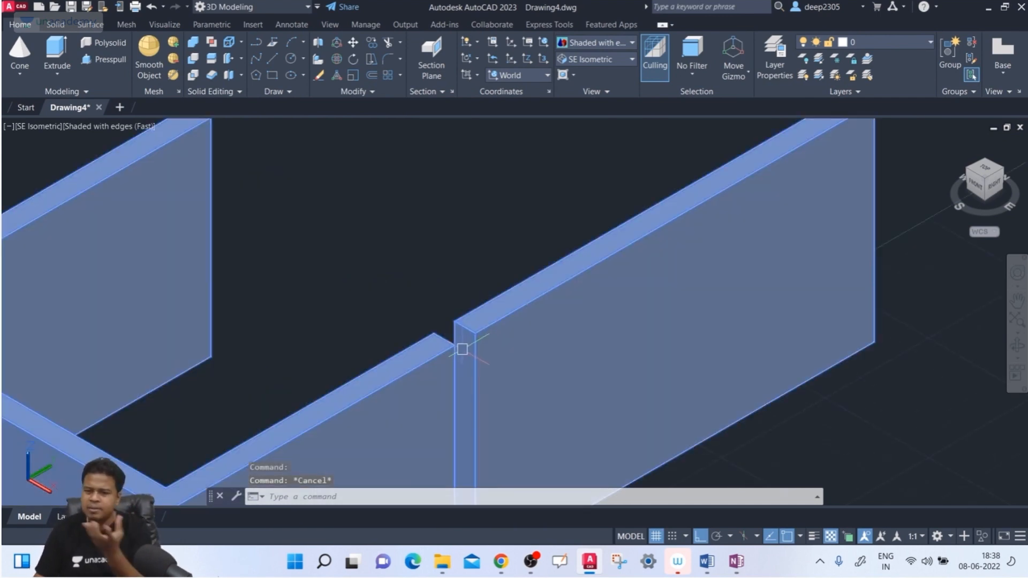
pyautogui.scroll(-5, 367, 287)
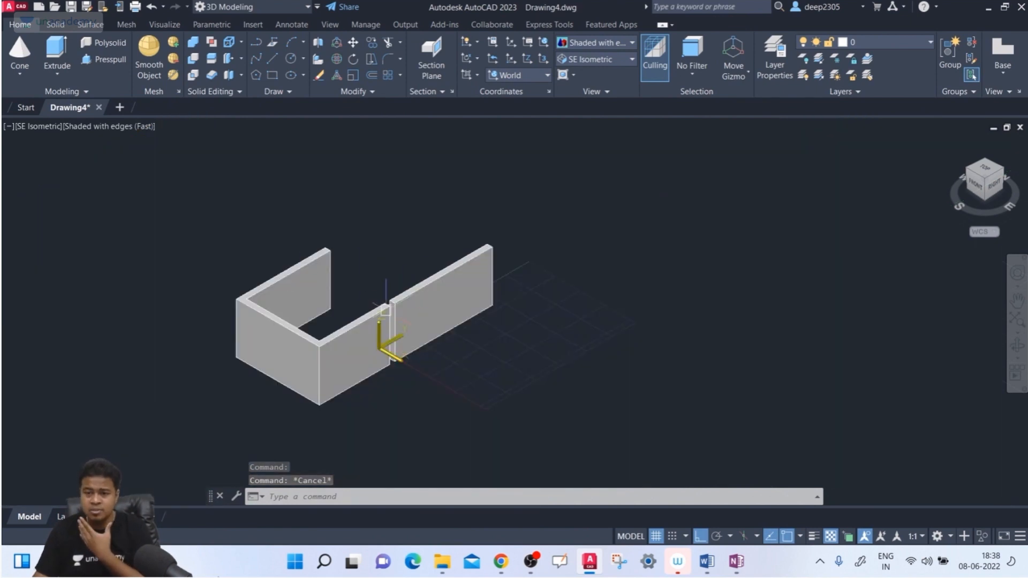